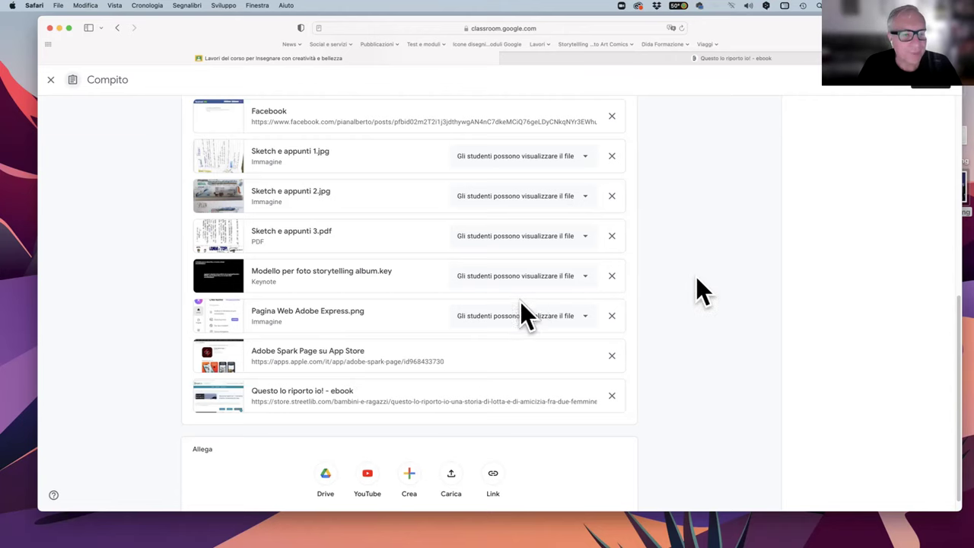
Attach "Modello per foto storytelling PowerPoint.pptx" from the Keynote photo storytelling template folder to the assignment and save the assignment
left_click(314, 289)
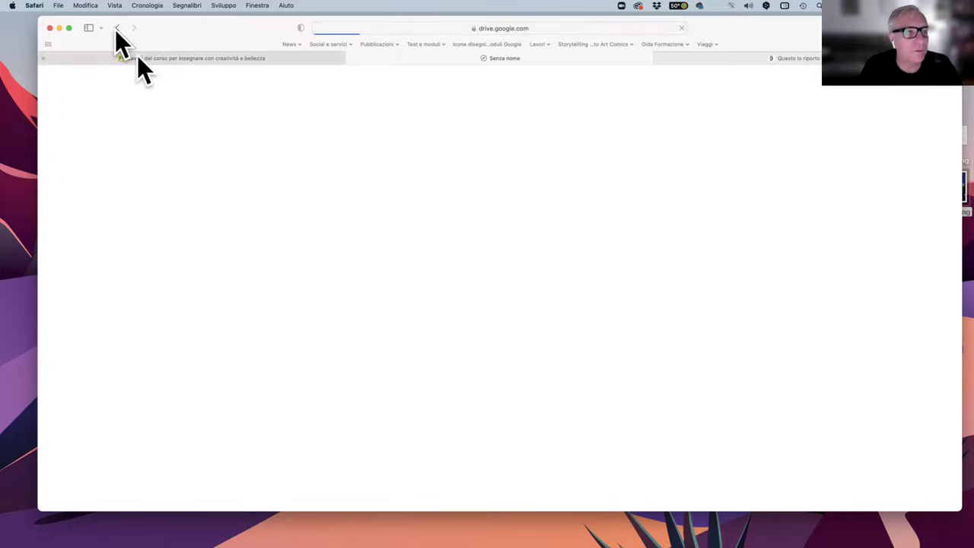
left_click(116, 28)
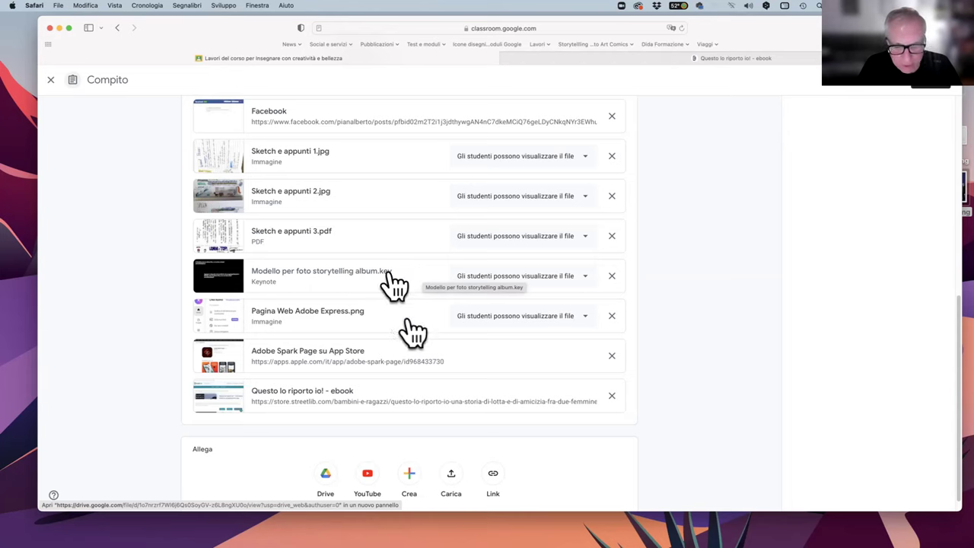
left_click(451, 478)
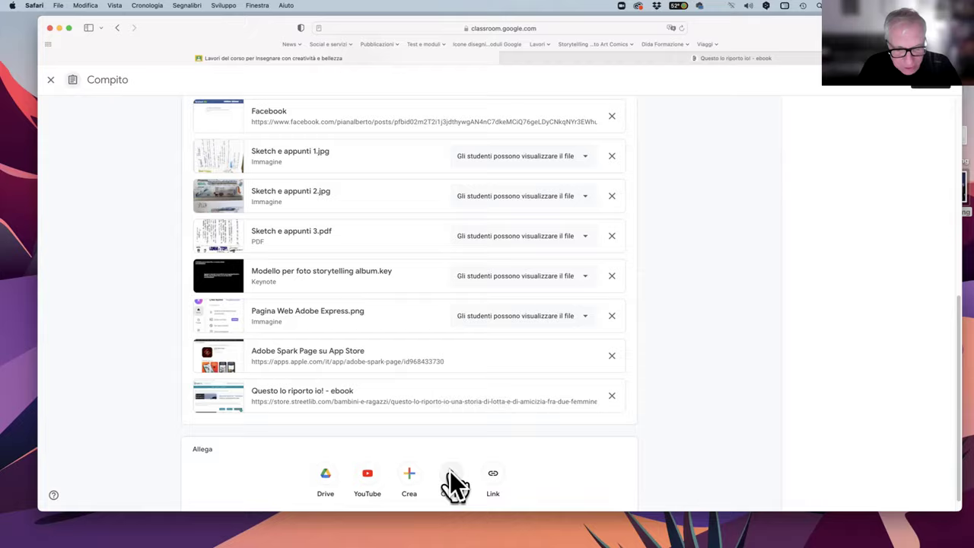
left_click(491, 347)
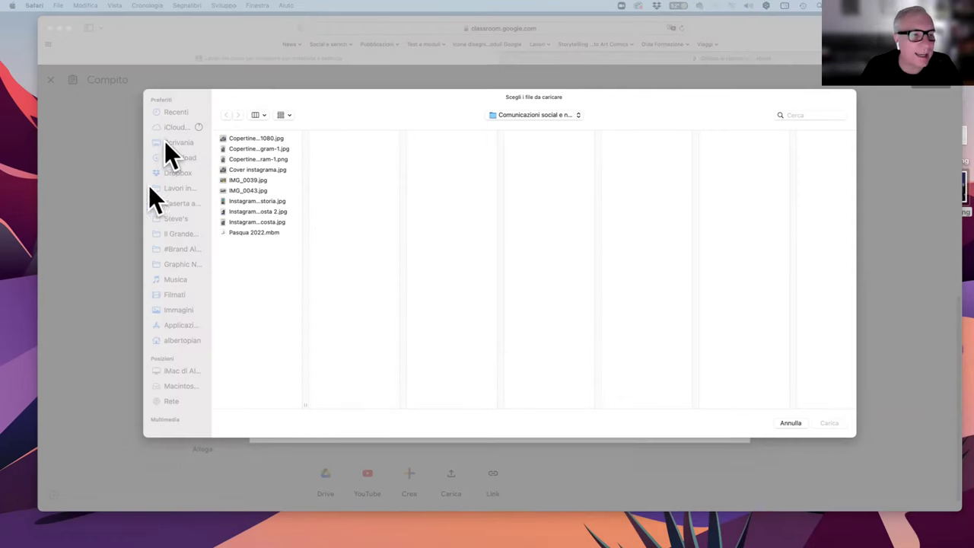
left_click(249, 98)
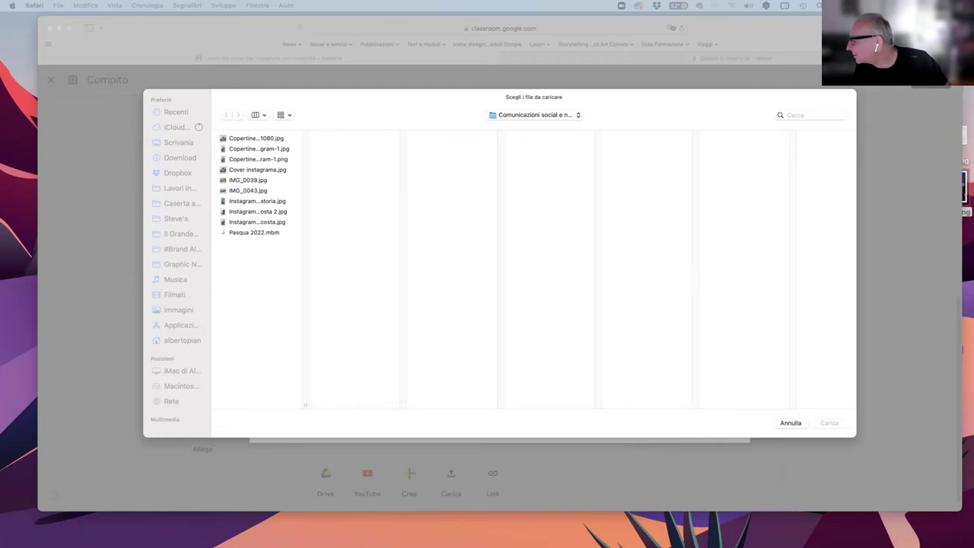
left_click_drag(962, 184, 260, 271)
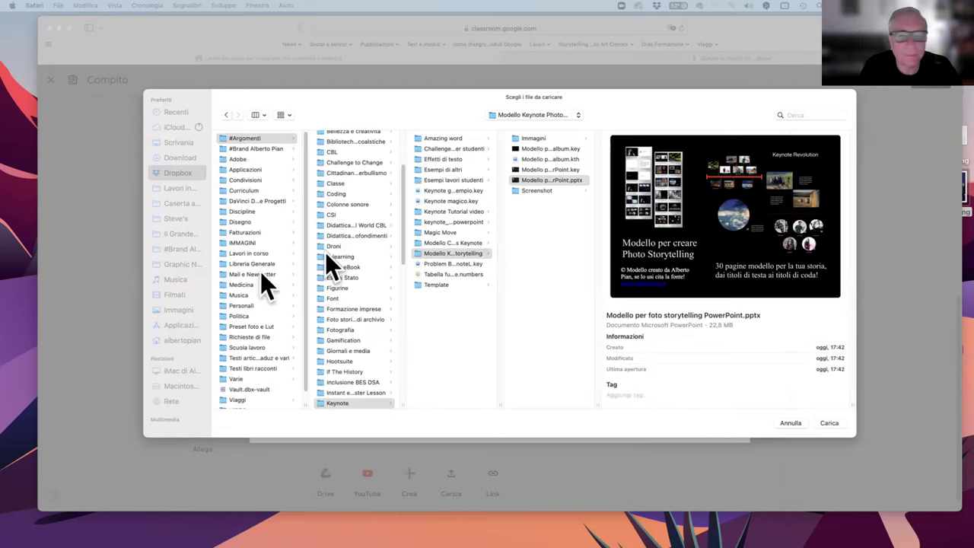
left_click(830, 423)
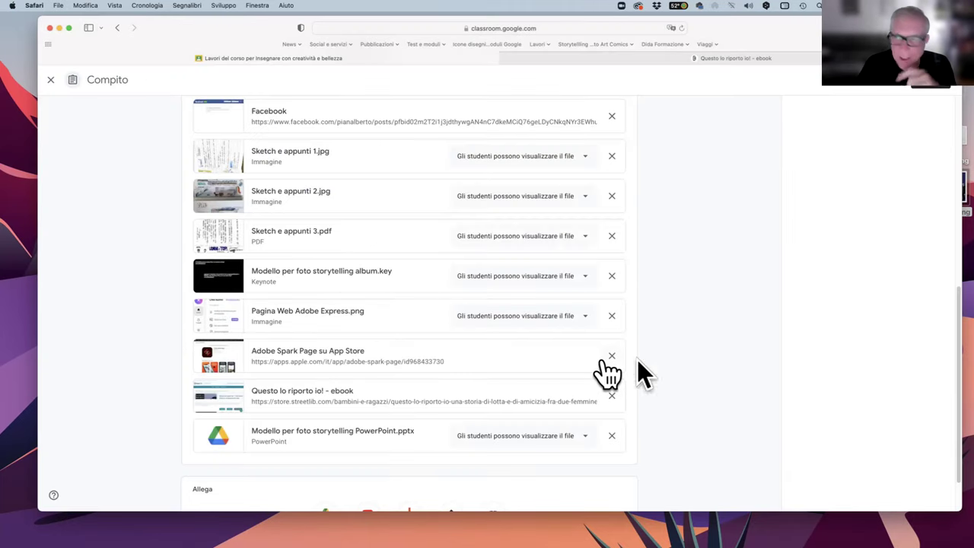
left_click(929, 85)
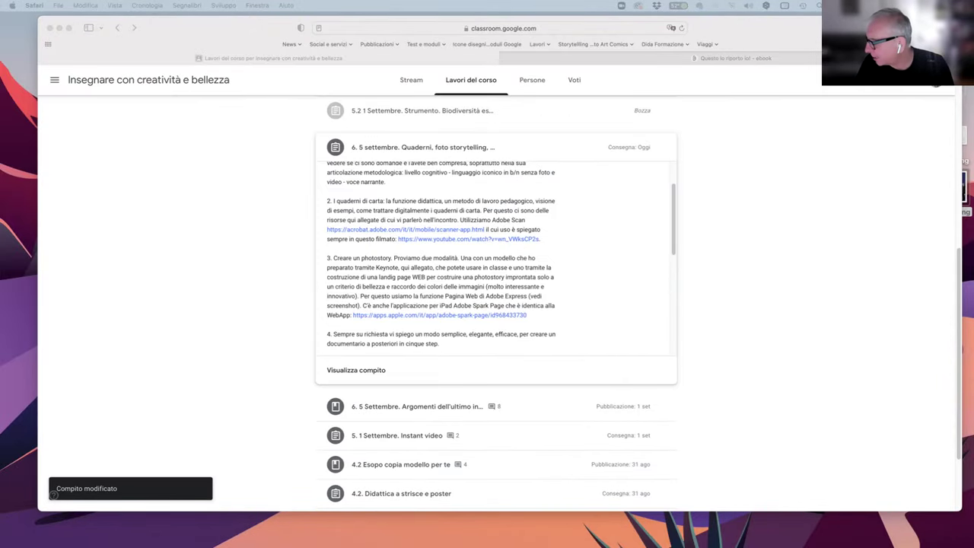
Switch to Keynote and reposition and enlarge the "Modello per foto storytelling album.key" window
key("super+Tab")
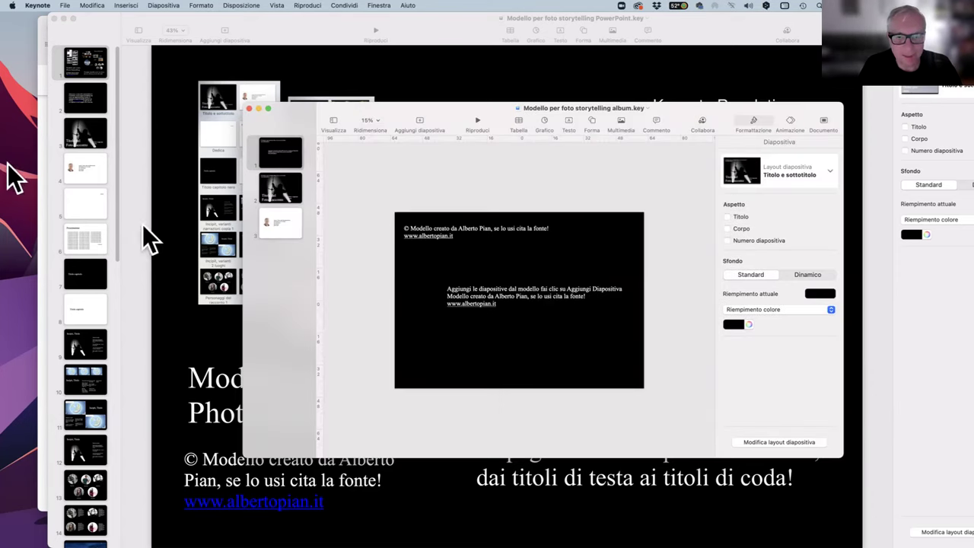
left_click_drag(298, 118, 268, 38)
left_click_drag(817, 391, 872, 519)
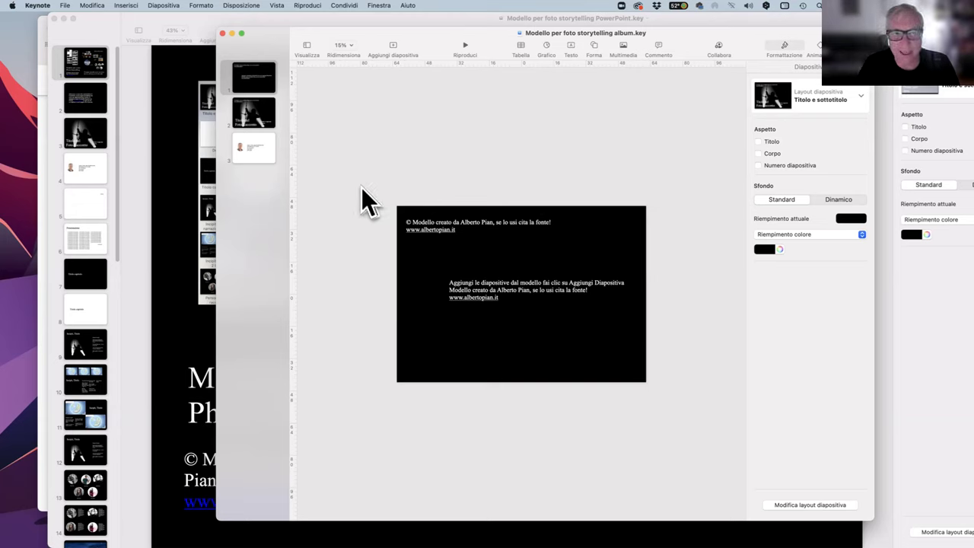
Examine the slide layouts offered for adding a slide in the album template, from title to blank slides
left_click(392, 46)
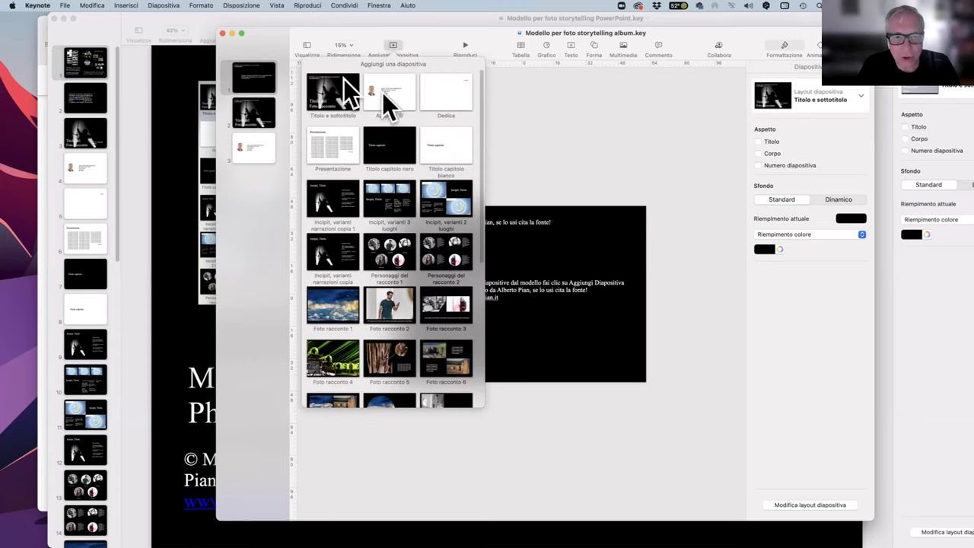
scroll(422, 212, "down", 5)
scroll(422, 210, "down", 5)
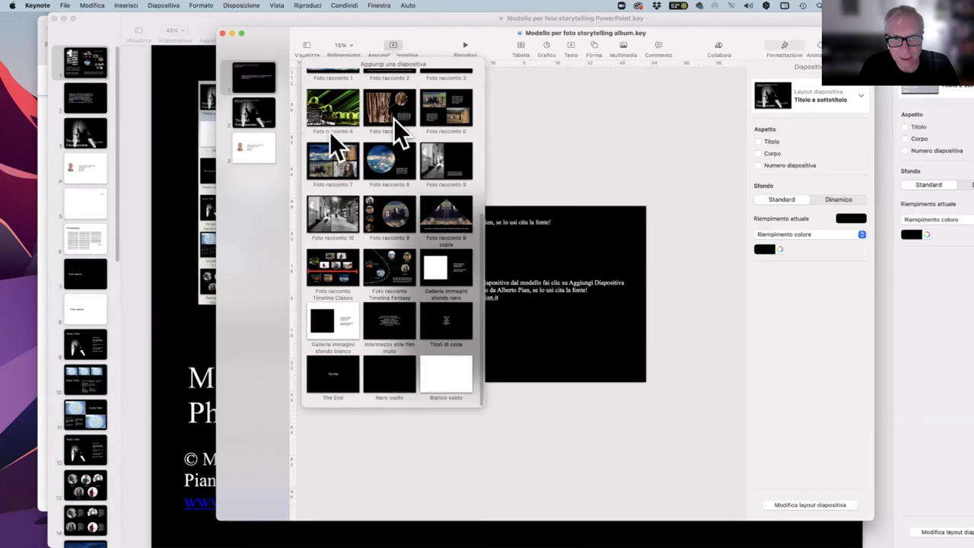
scroll(440, 128, "up", 10)
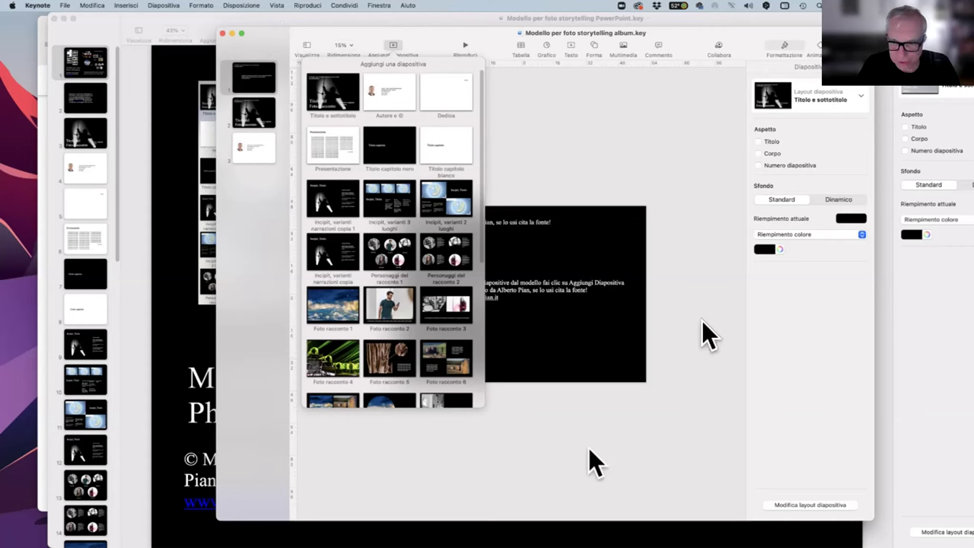
left_click(524, 142)
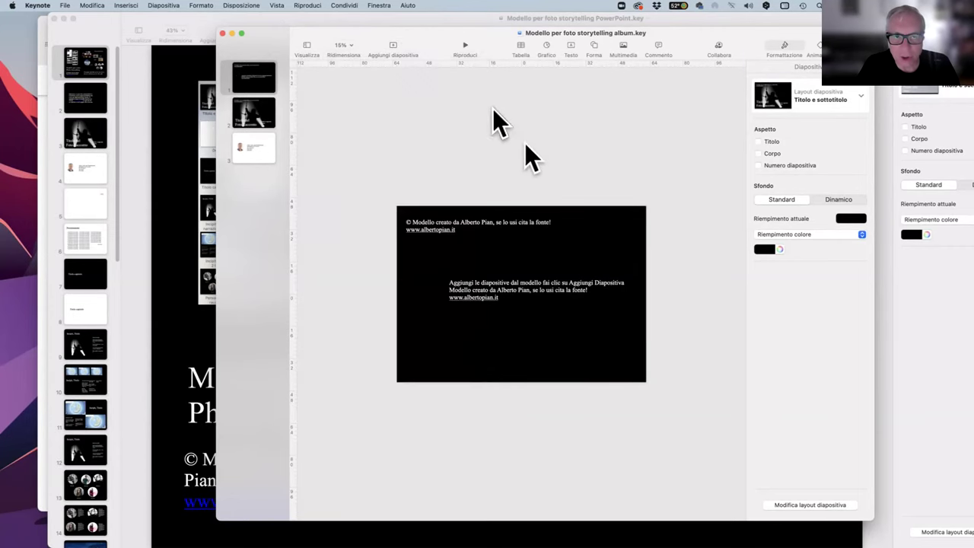
Look at the export formats for the album presentation, including PowerPoint, without exporting
left_click(65, 5)
mouse_move(78, 126)
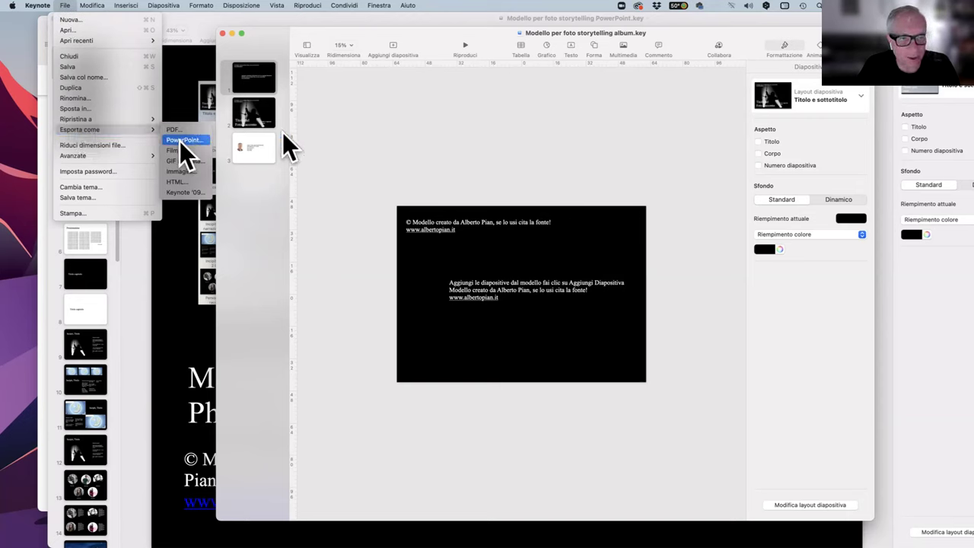
left_click(329, 122)
Move the album template window aside and bring "Modello per foto storytelling PowerPoint.key" to the front
left_click_drag(451, 28, 451, 23)
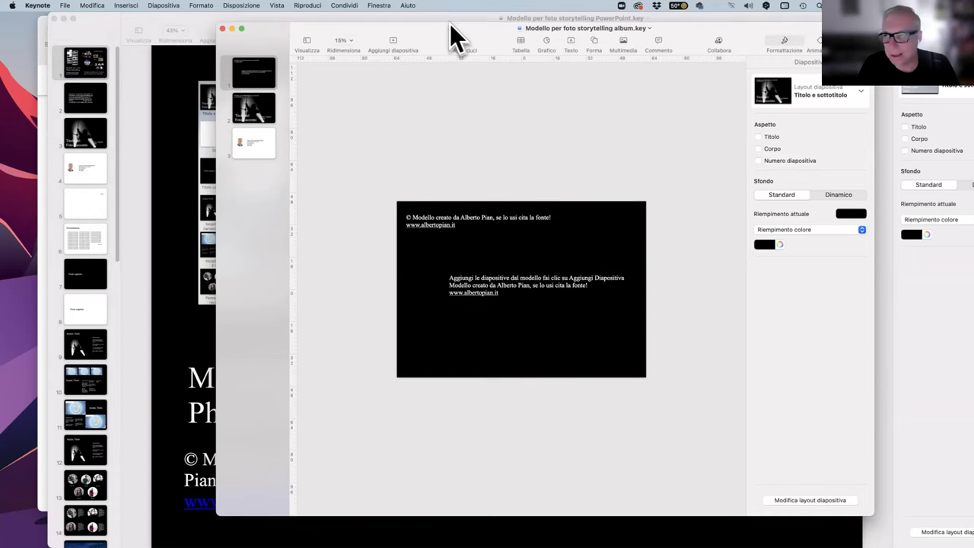
key("super+w")
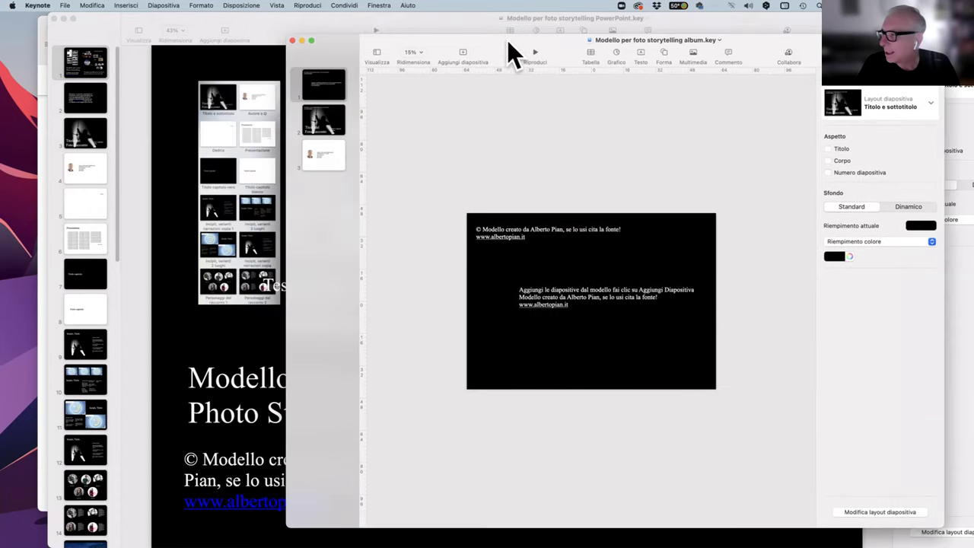
left_click(96, 31)
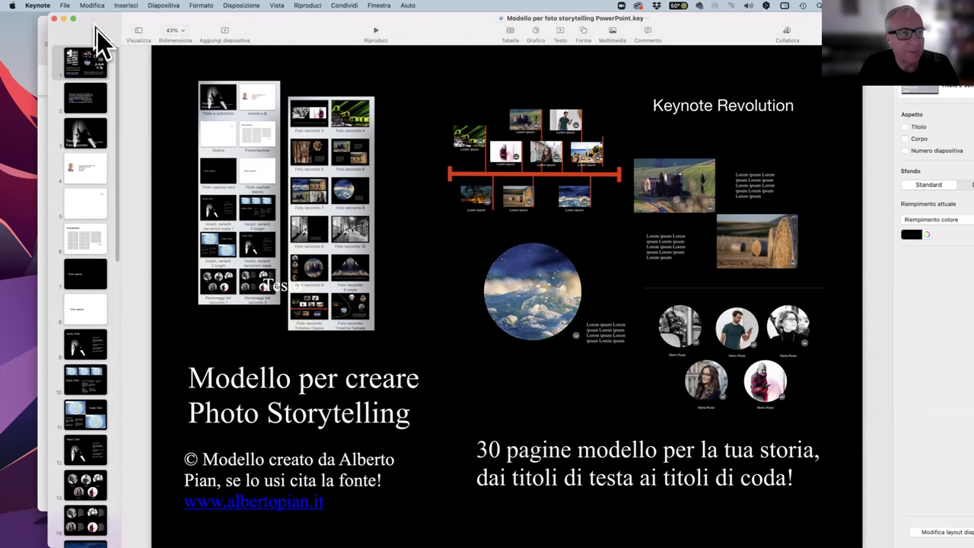
Examine the slide layouts offered for adding a slide in the PowerPoint version of the template
left_click(223, 29)
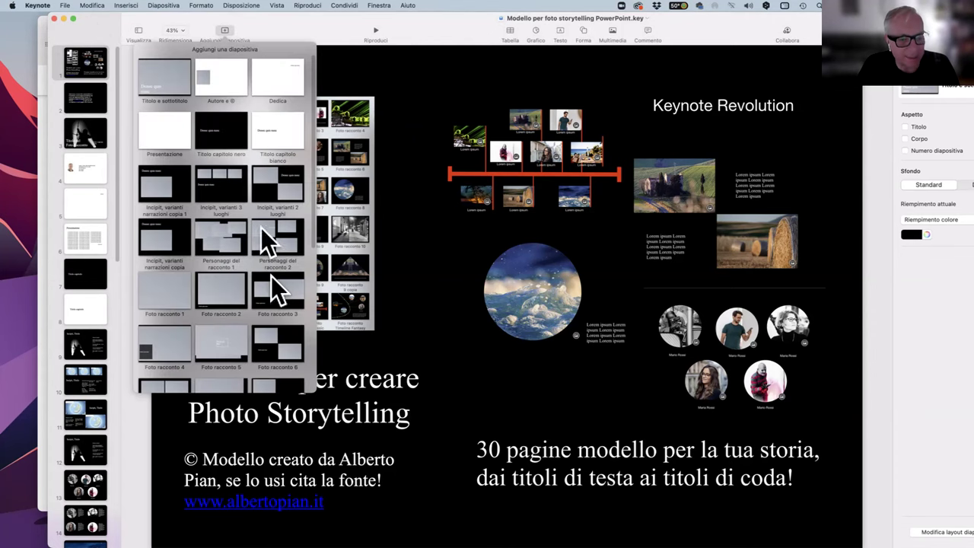
scroll(272, 278, "down", 5)
scroll(252, 312, "down", 2)
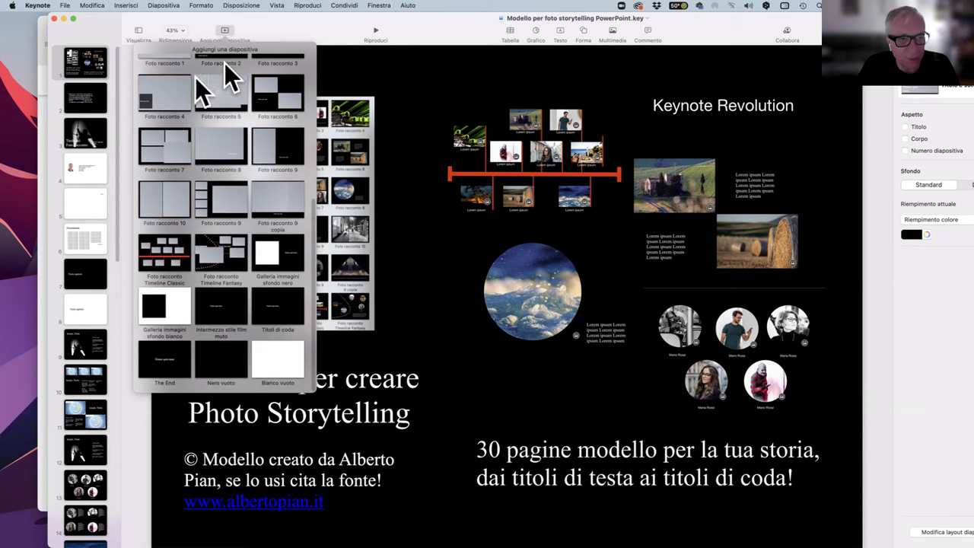
scroll(165, 221, "up", 7)
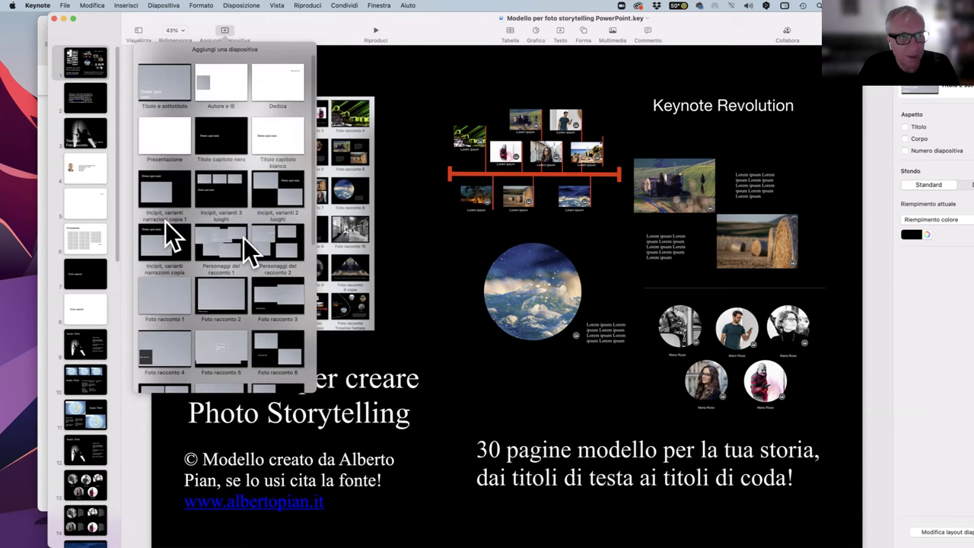
left_click(274, 27)
Review the opening slides of the PowerPoint version in order, from the introductory pages through the incipit layout on slide 11
left_click(85, 77)
left_click(84, 99)
left_click(81, 135)
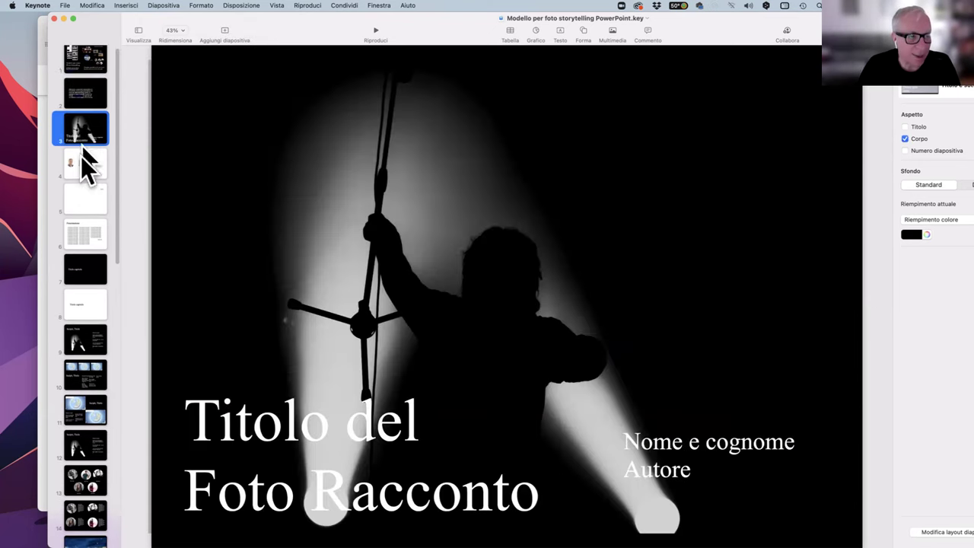
left_click(81, 163)
left_click(82, 202)
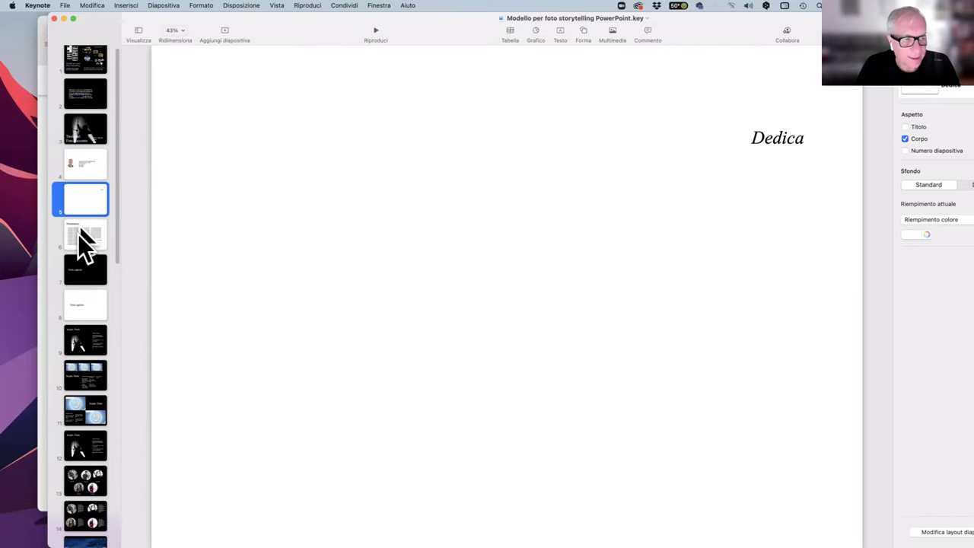
left_click(81, 240)
left_click(81, 274)
left_click(84, 299)
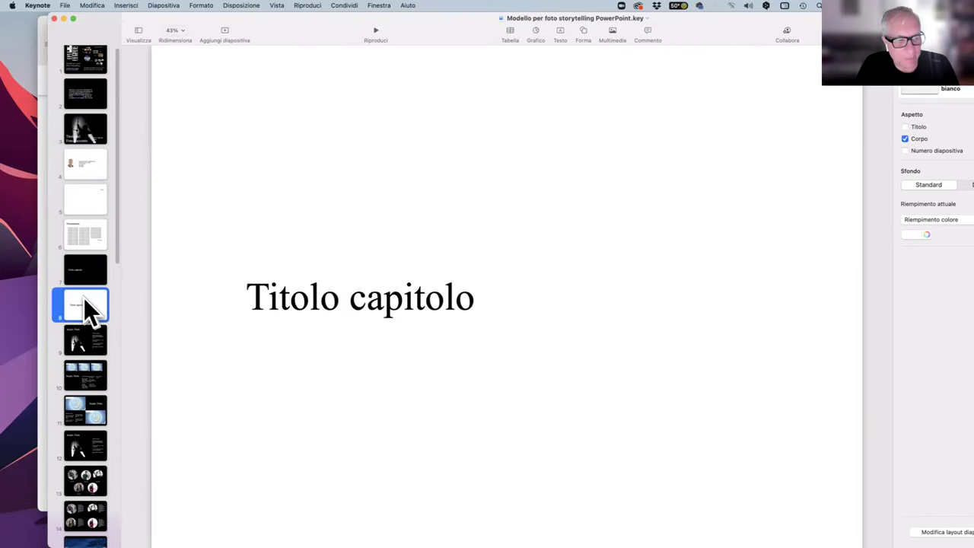
left_click(87, 336)
left_click(88, 381)
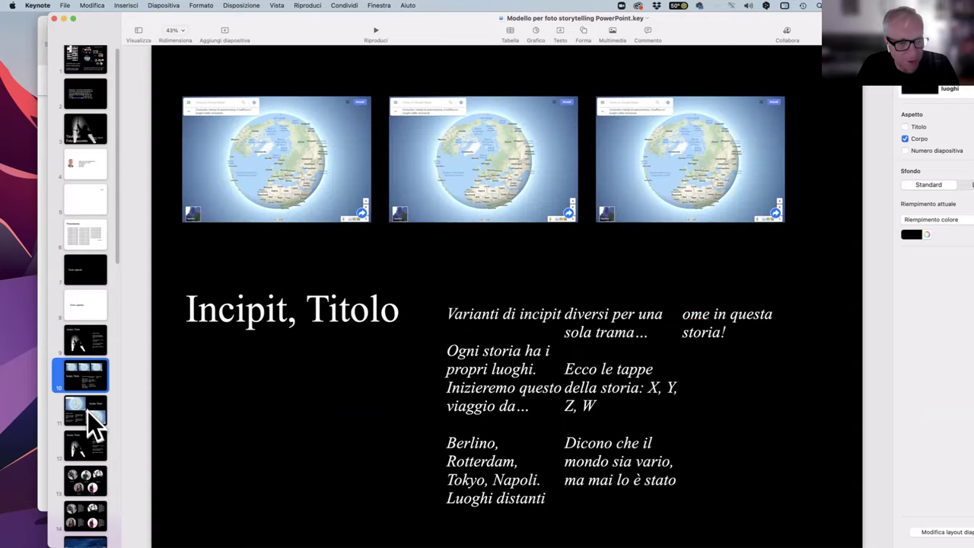
left_click(87, 411)
scroll(90, 396, "down", 2)
scroll(89, 396, "down", 3)
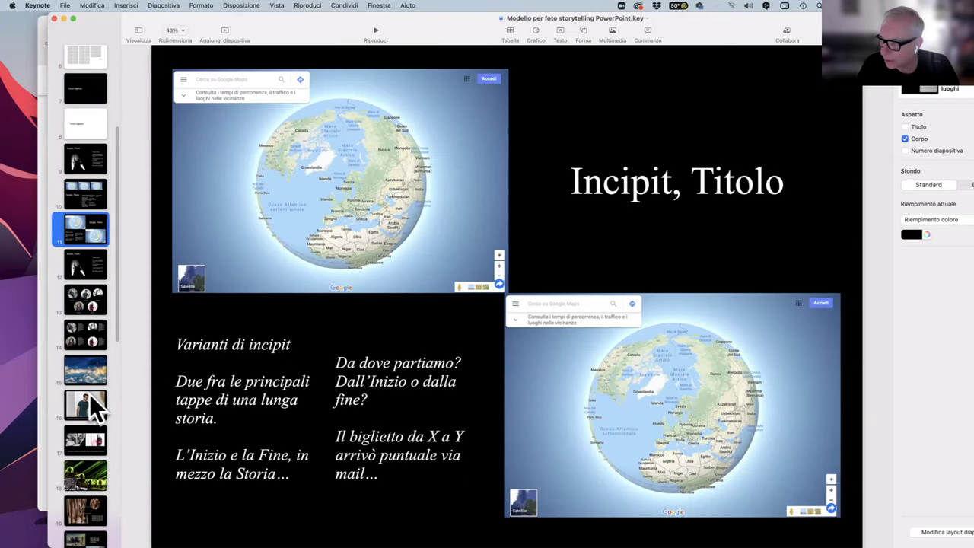
Review the incipit, character and photo story slides from 12 to 20, and return to slide 16
left_click(92, 262)
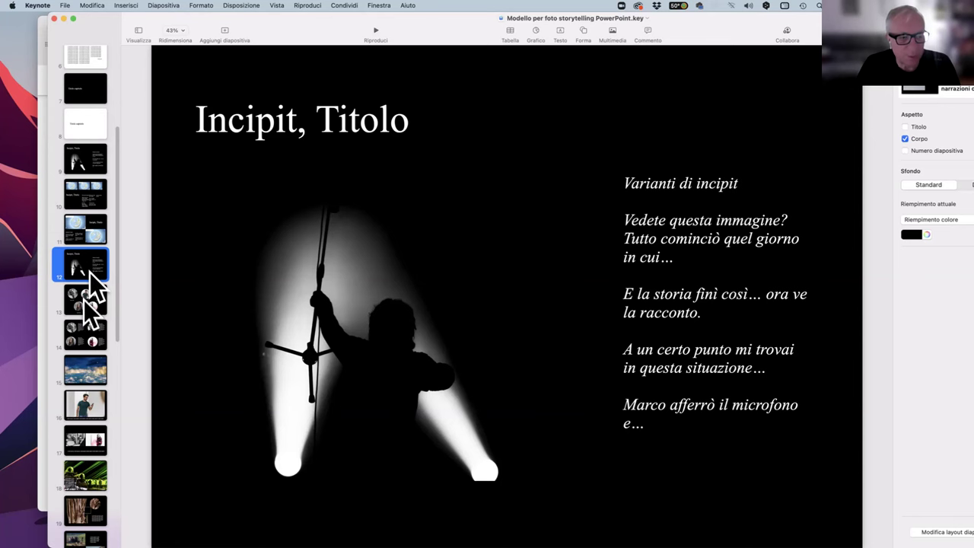
left_click(86, 299)
left_click(87, 339)
left_click(89, 377)
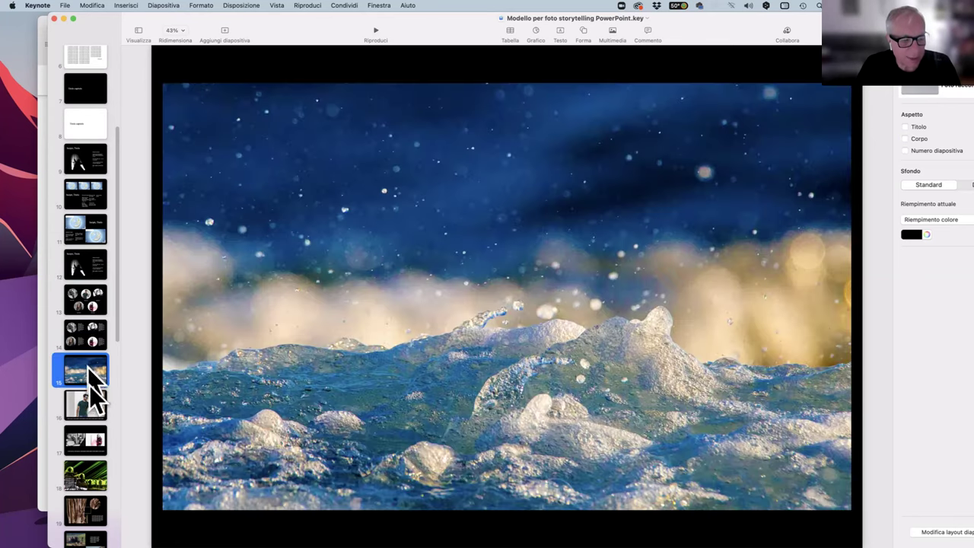
left_click(91, 406)
left_click(92, 430)
left_click(89, 475)
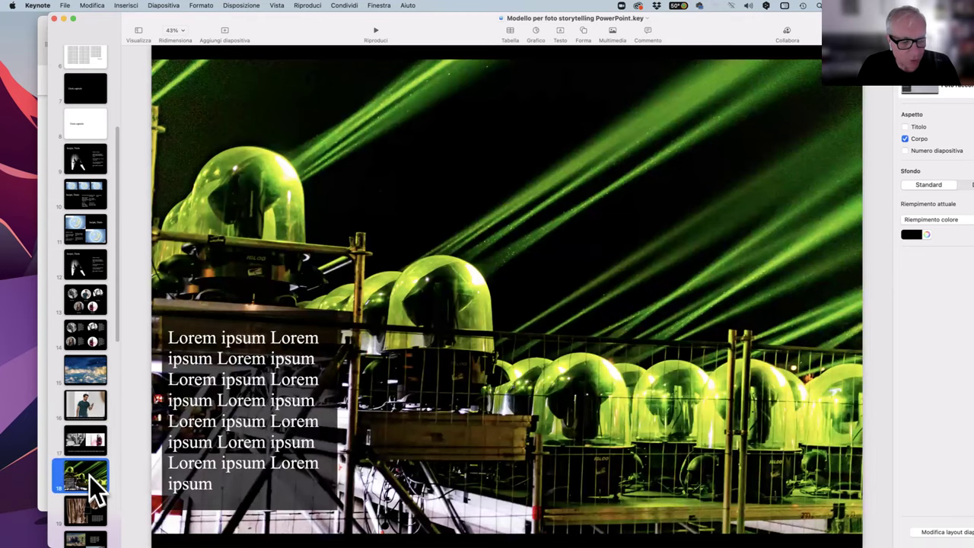
scroll(89, 476, "down", 3)
left_click(89, 423)
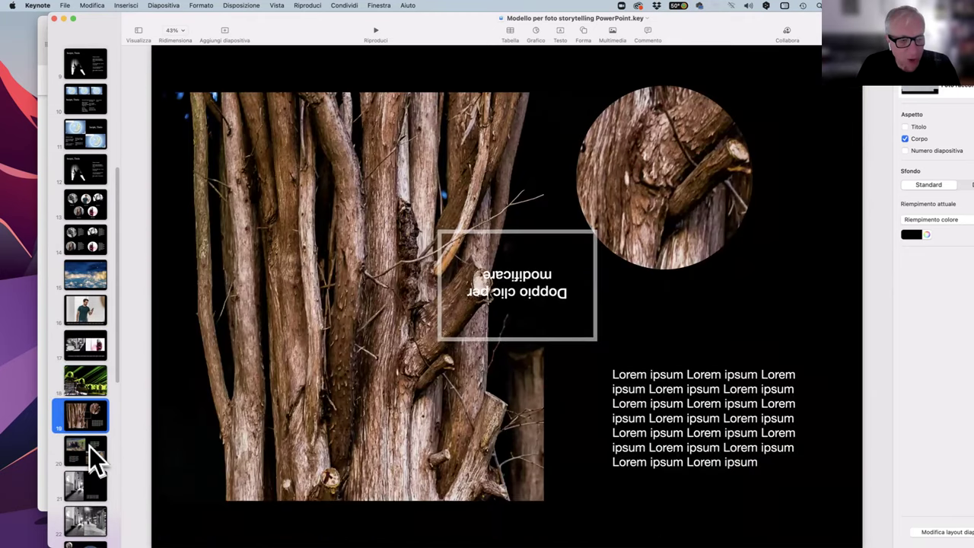
left_click(89, 446)
scroll(80, 236, "down", 4)
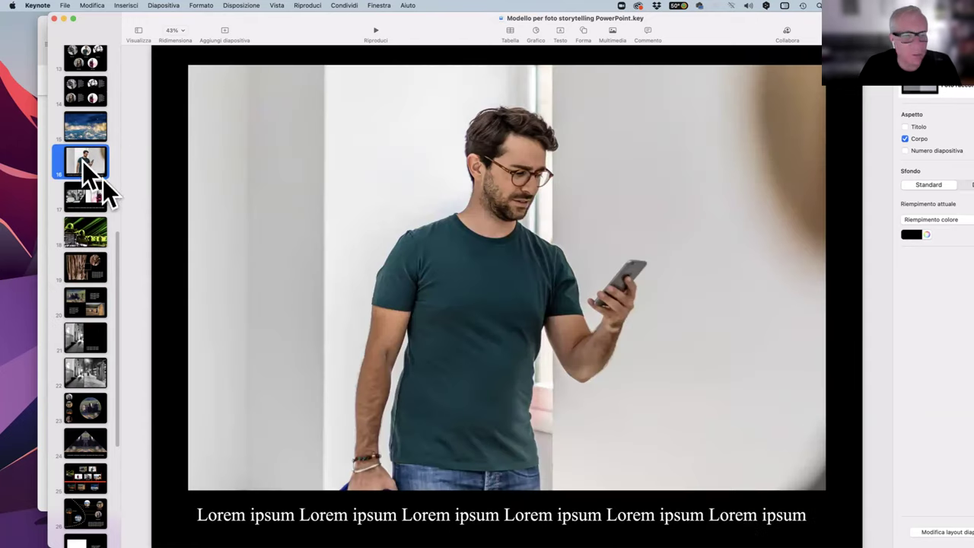
left_click(90, 160)
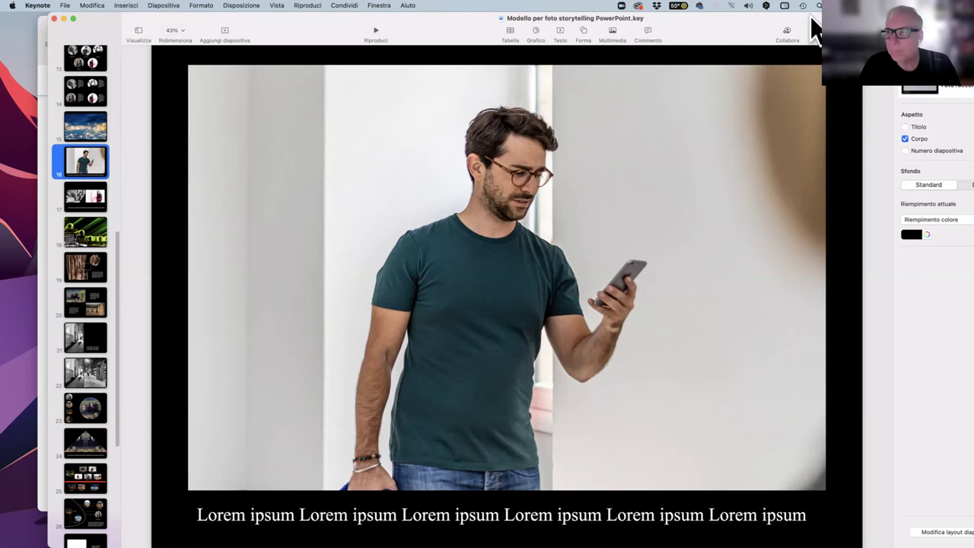
Move the PowerPoint template window out of the way and enlarge the "Modello per foto storytelling album.key" window to nearly fill the screen
left_click_drag(728, 18, 644, 17)
left_click_drag(930, 530, 563, 302)
left_click_drag(176, 38, 973, 99)
left_click_drag(973, 55, 236, 30)
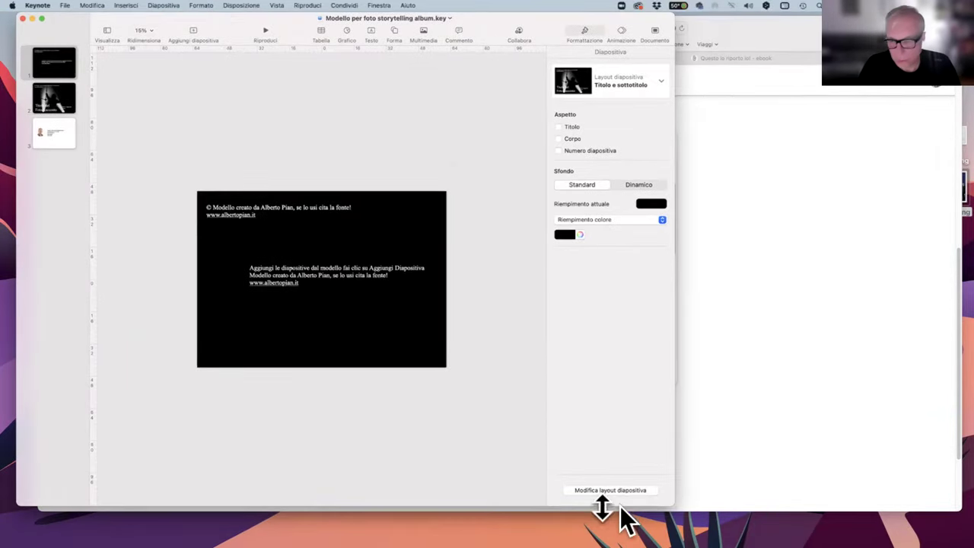
left_click_drag(673, 503, 951, 522)
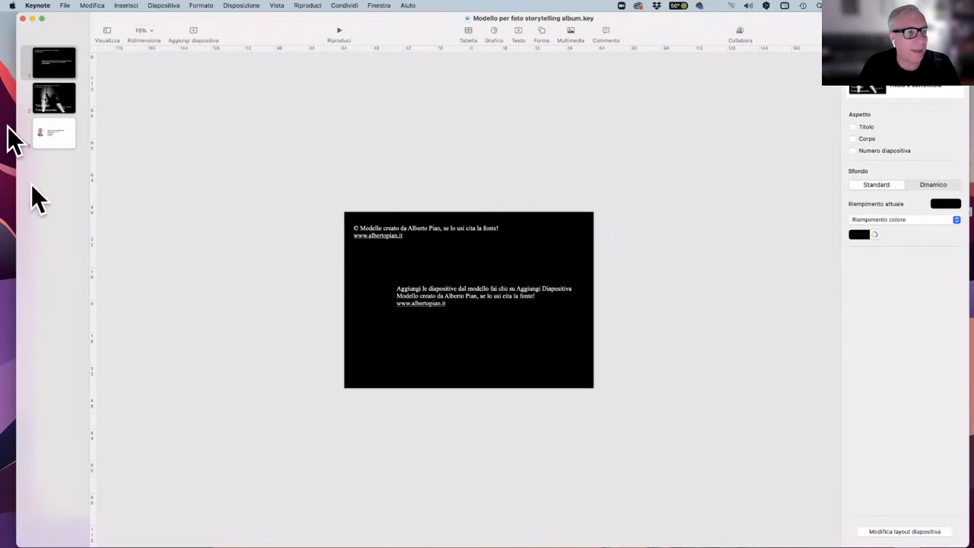
left_click_drag(60, 32, 47, 35)
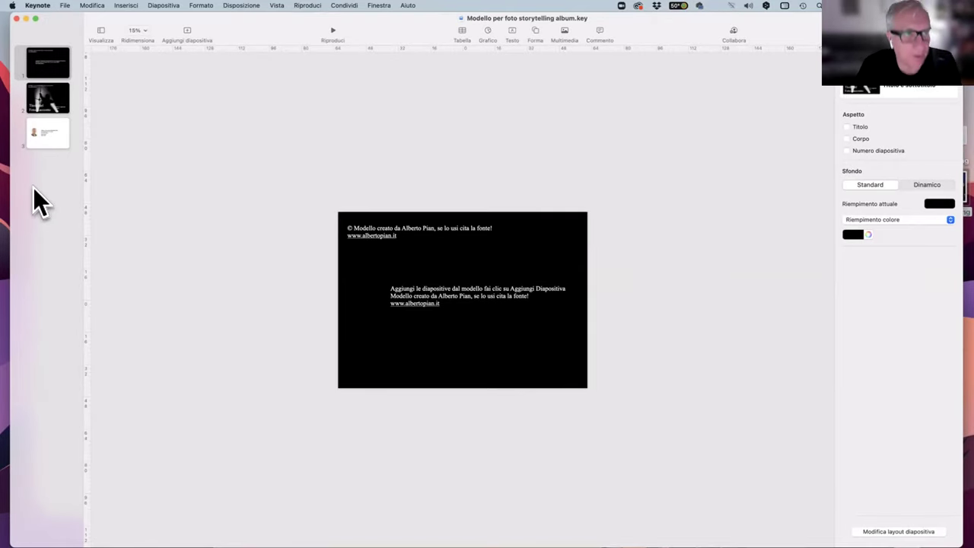
Look over the slide layouts offered by the Keynote template and select the first slide
left_click(187, 30)
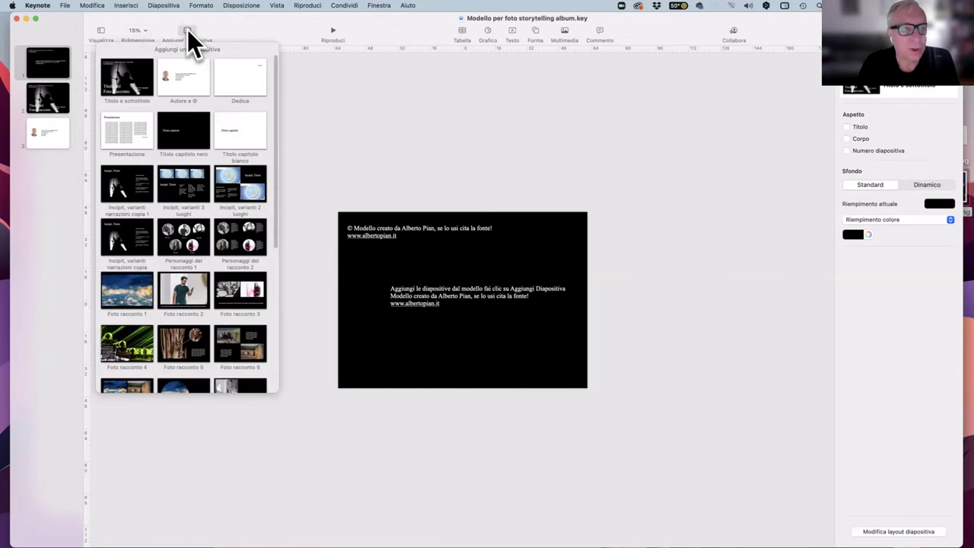
left_click(185, 32)
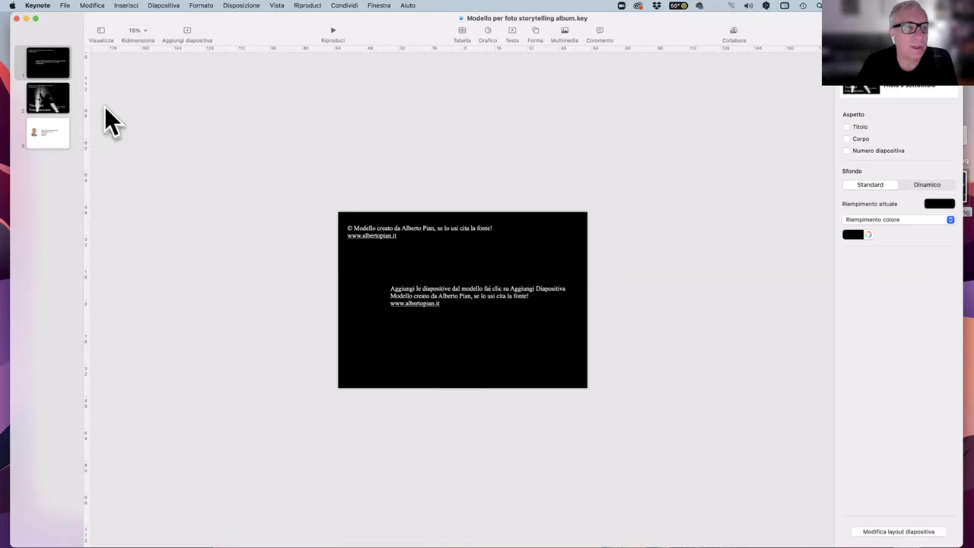
left_click(52, 67)
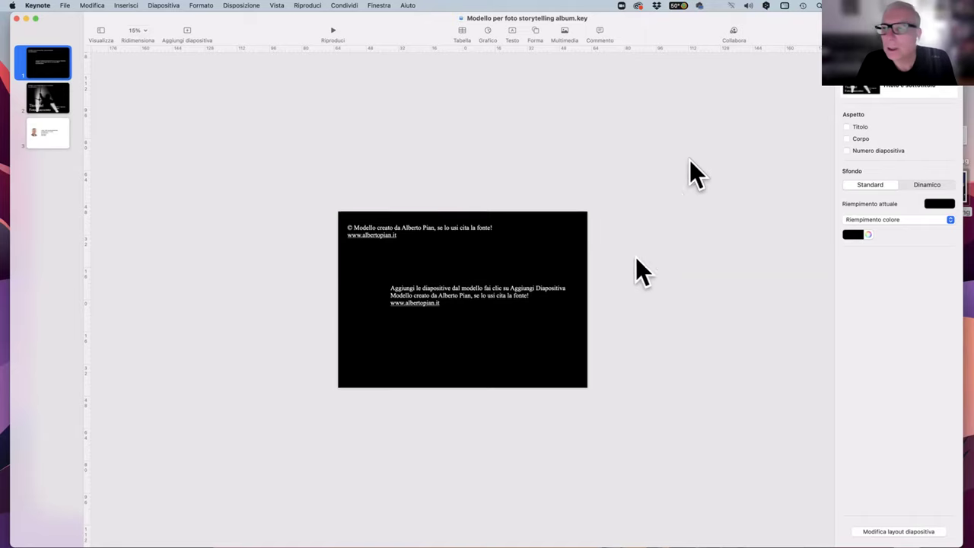
Try viewing the first slide at 100%, 75%, 50% and 25% zoom
left_click(144, 30)
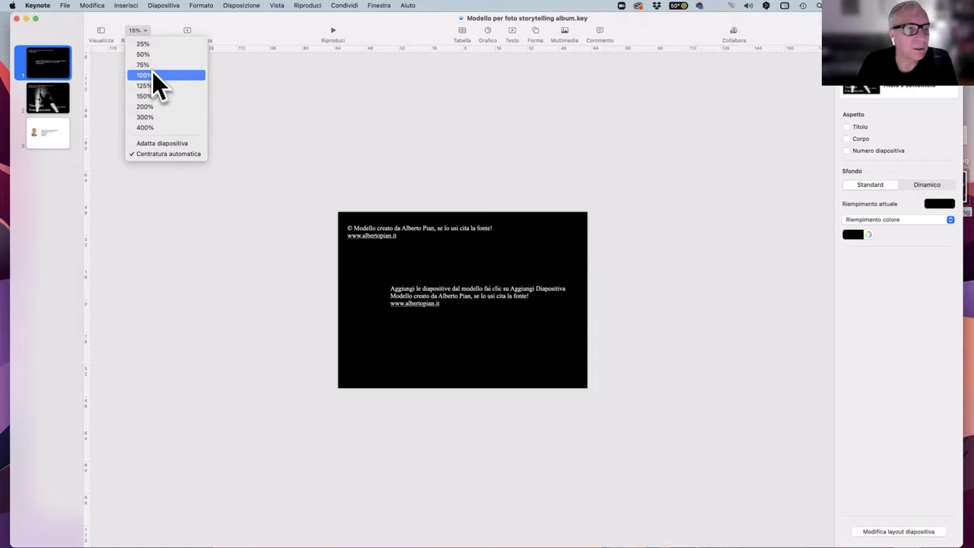
left_click(152, 73)
left_click(141, 30)
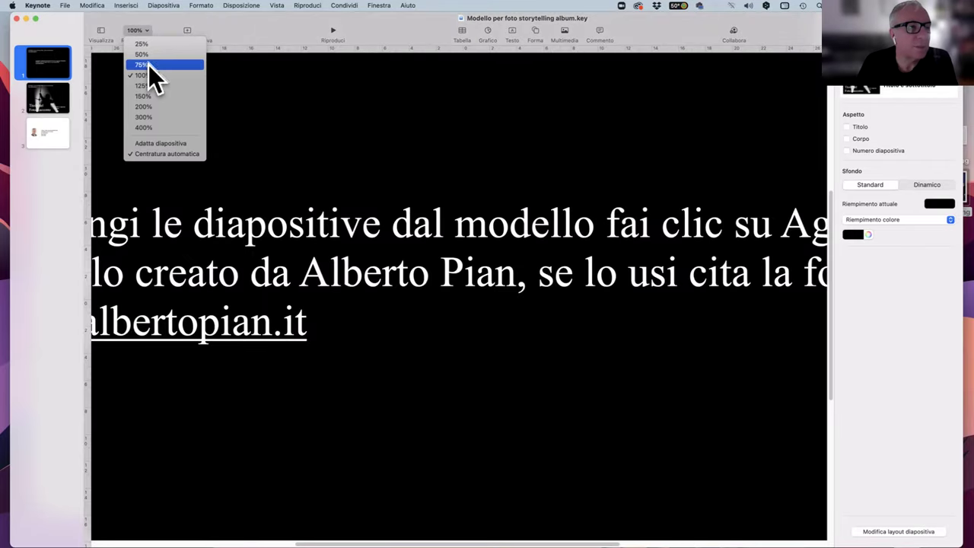
left_click(150, 65)
left_click(137, 32)
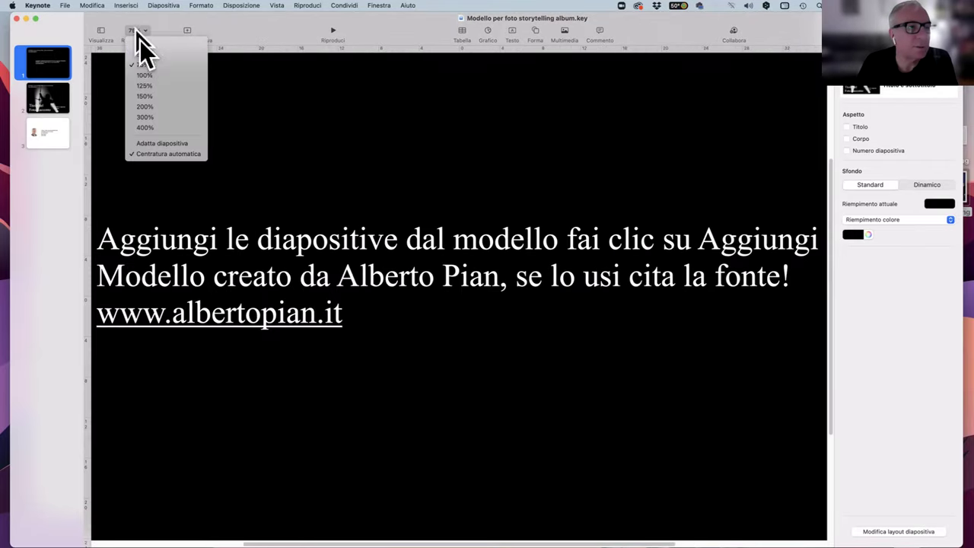
left_click(141, 55)
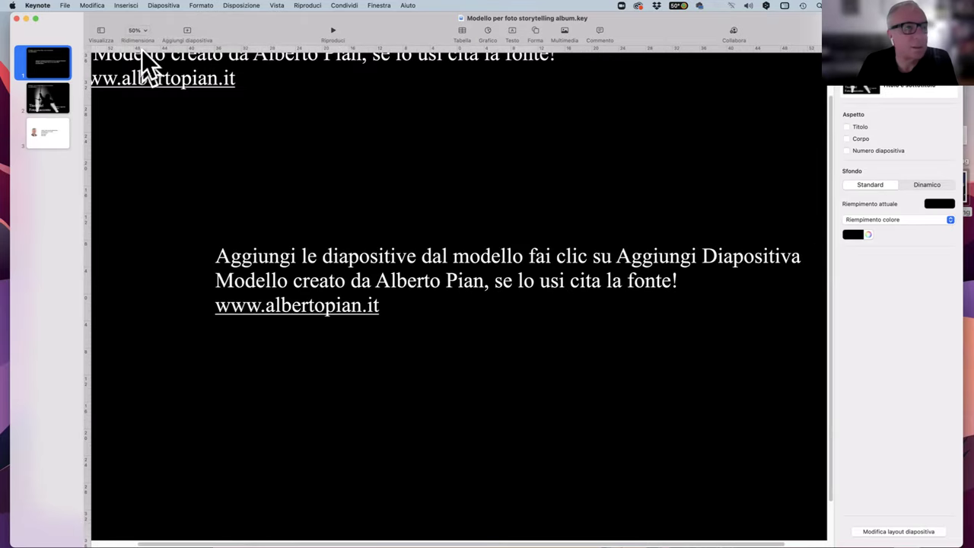
left_click(140, 32)
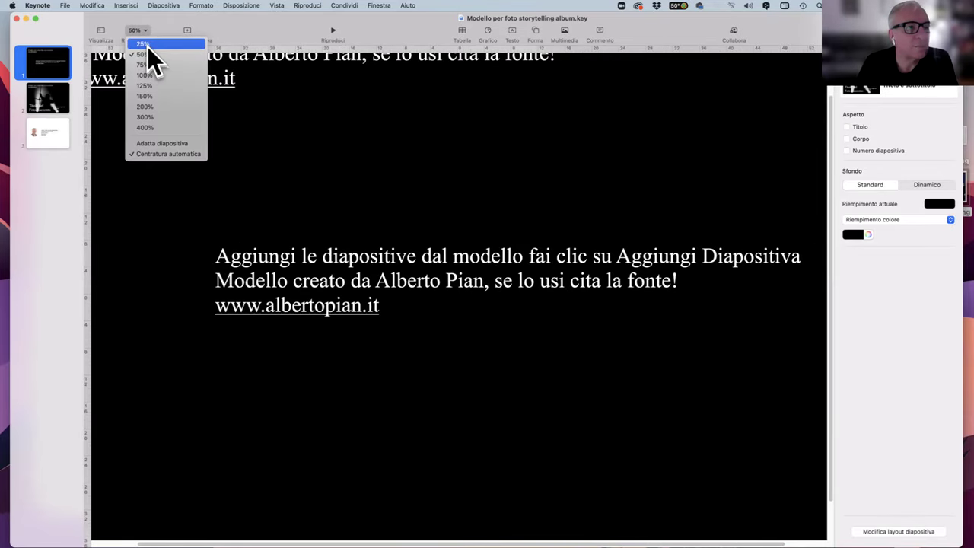
left_click(145, 44)
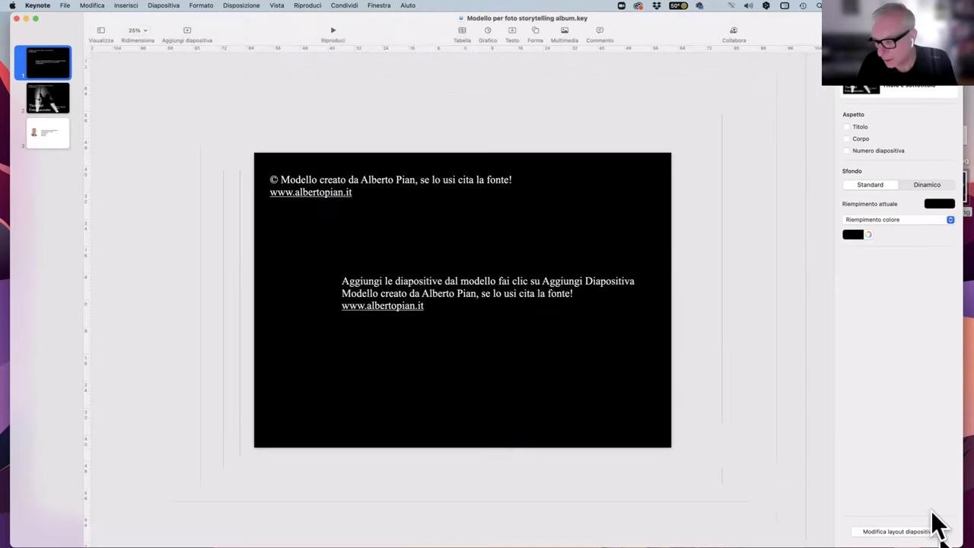
Set the zoom to fit the whole slide, and shrink and reposition the template window
left_click(140, 31)
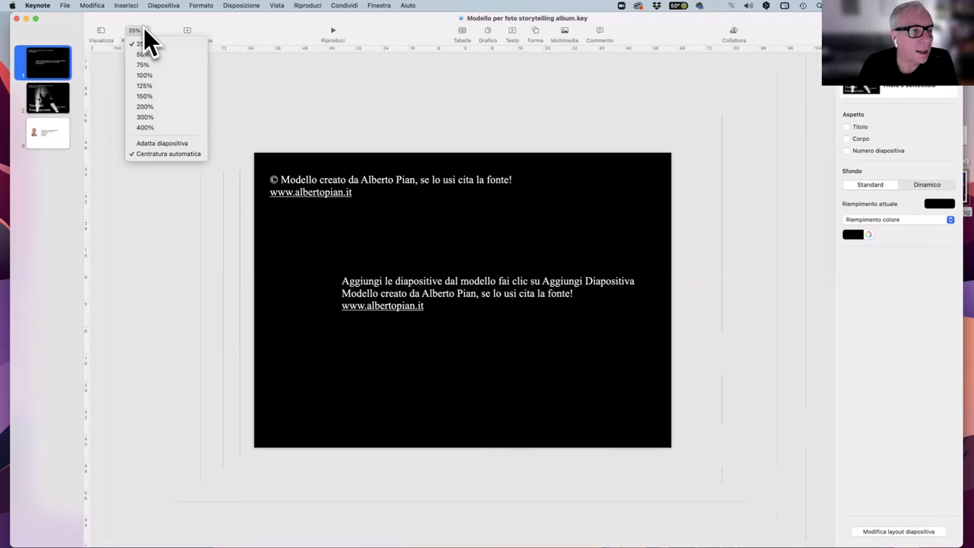
left_click(150, 144)
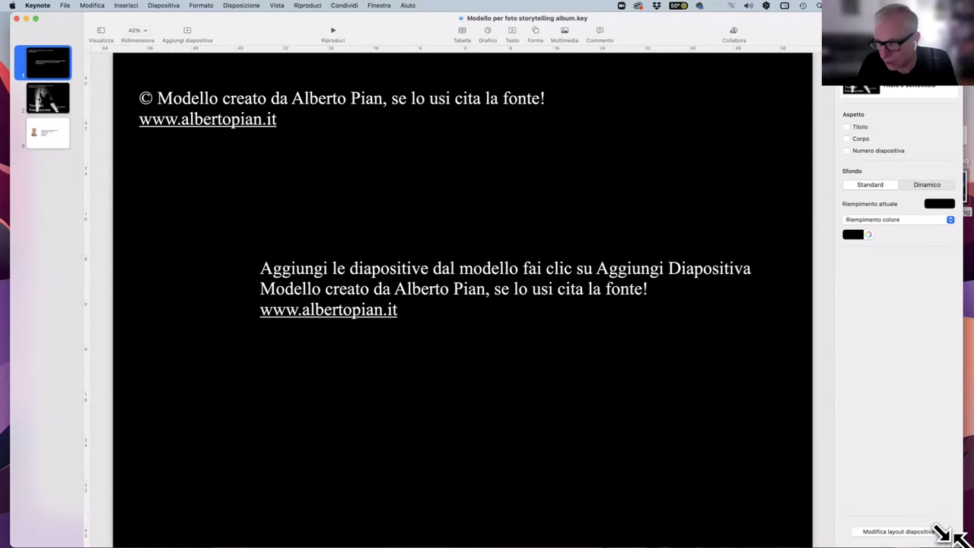
left_click_drag(944, 533, 803, 477)
left_click_drag(239, 35, 303, 47)
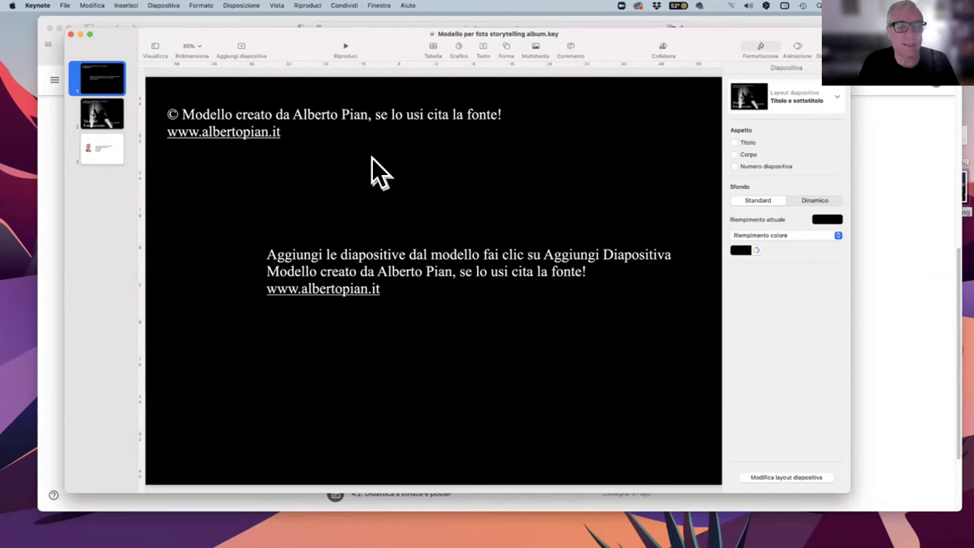
Try deleting the copyright credit text box from the title slide, undo the deletion and select the slide's title text
left_click(112, 125)
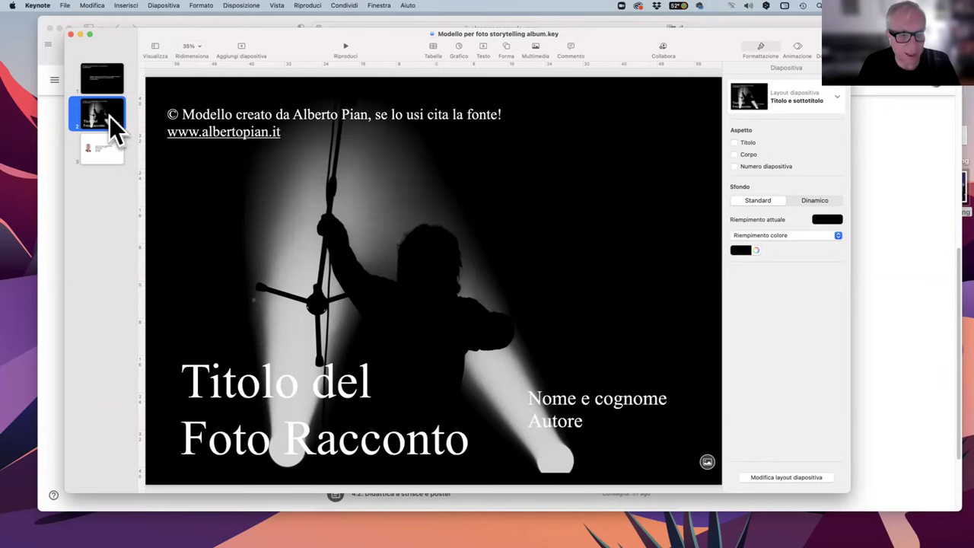
left_click(213, 133)
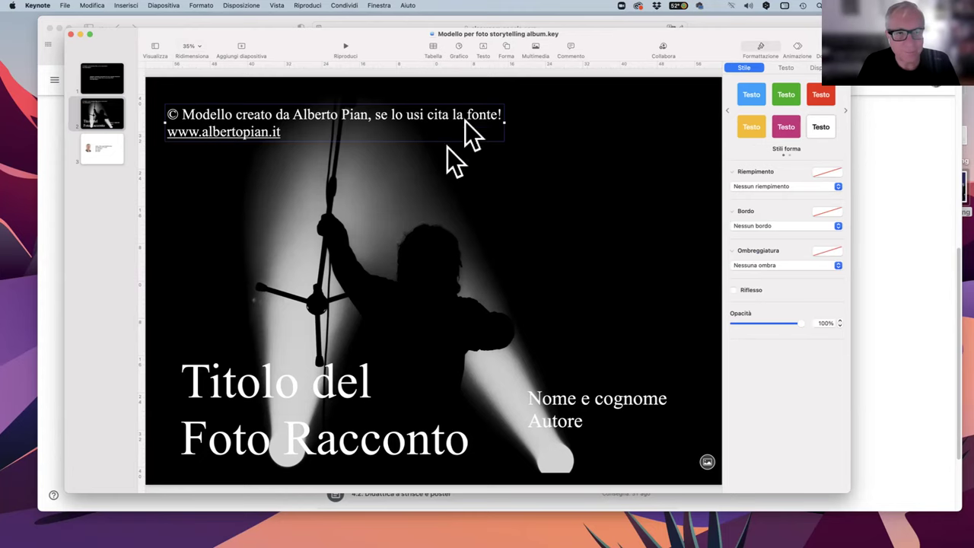
double_click(257, 114)
left_click_drag(171, 116, 290, 152)
left_click(291, 152)
left_click(290, 124)
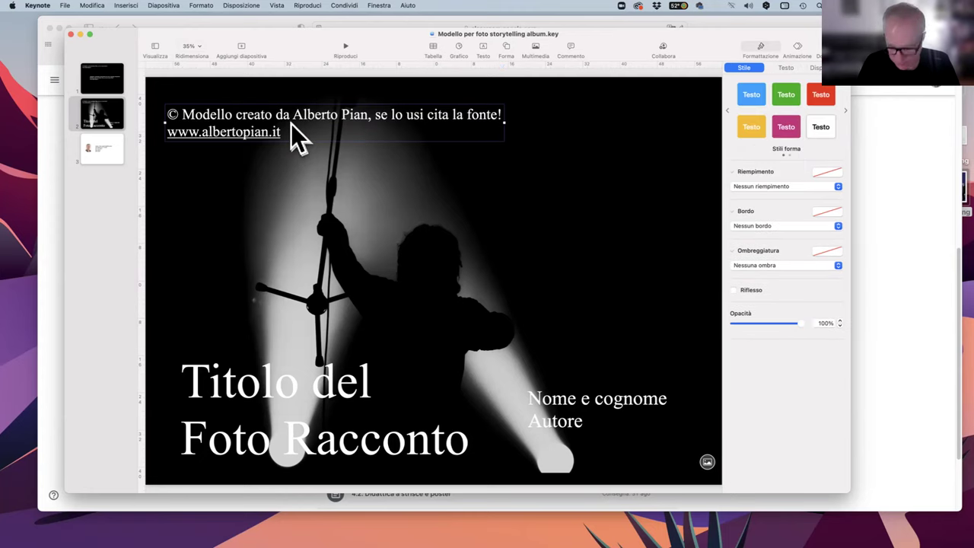
key("BackSpace")
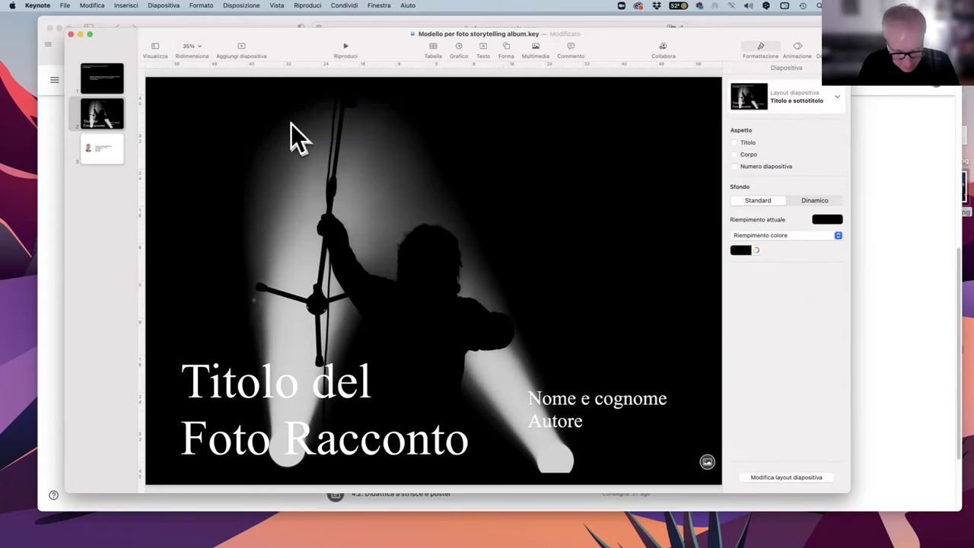
key("super+z")
left_click(342, 403)
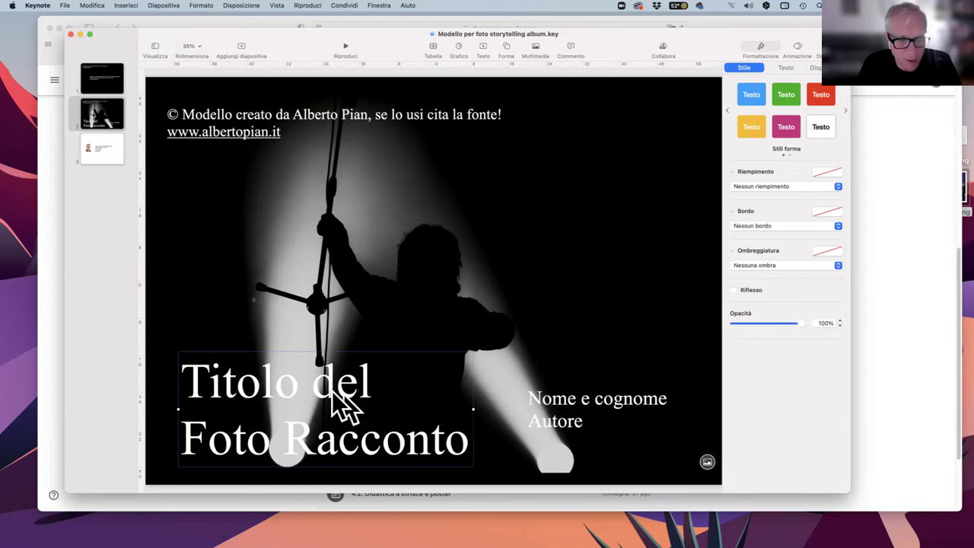
Add a slide with the "Presentazione" layout after the author information slide
left_click(99, 158)
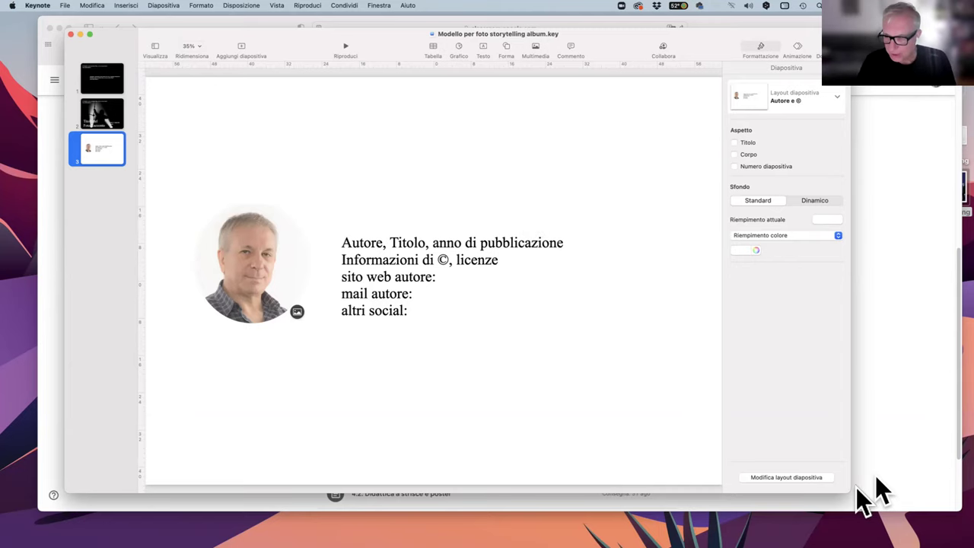
left_click_drag(846, 488, 901, 525)
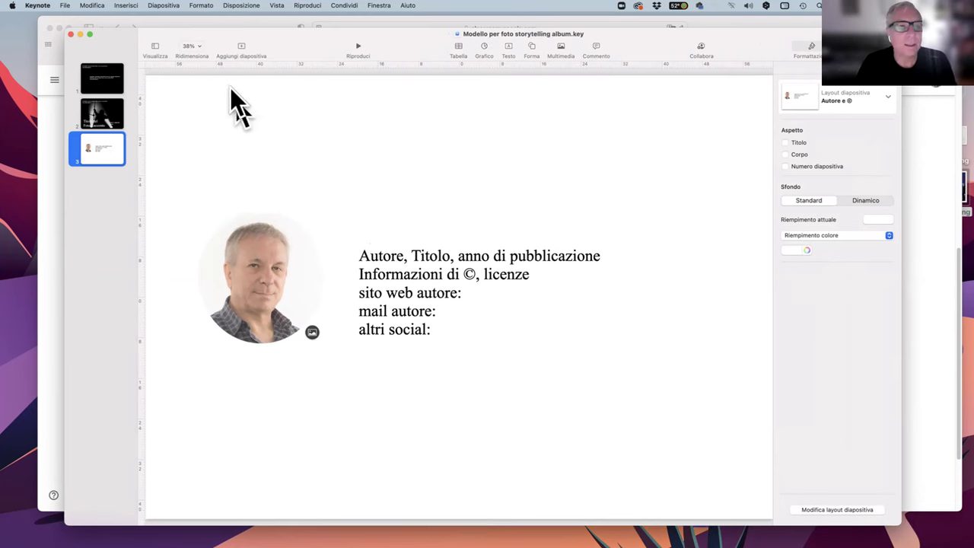
left_click(242, 46)
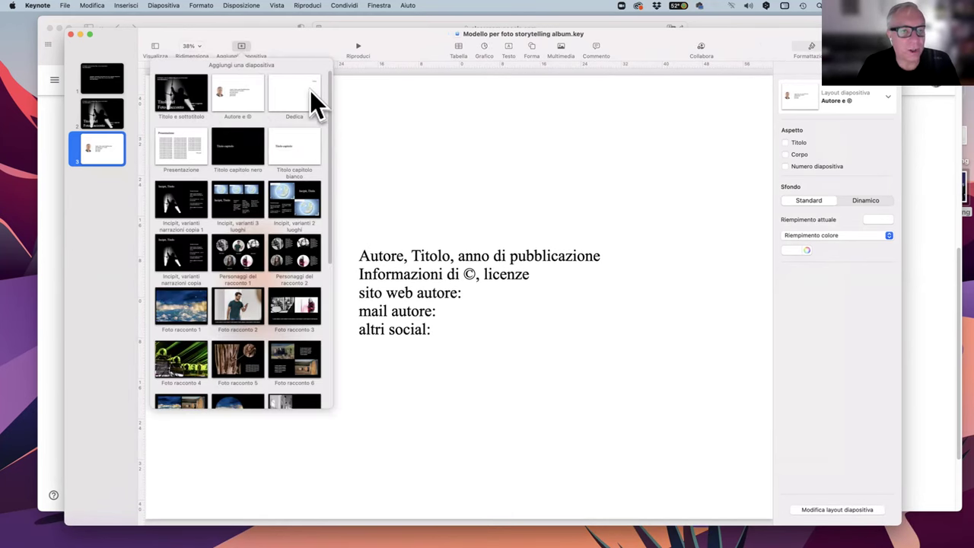
left_click(175, 148)
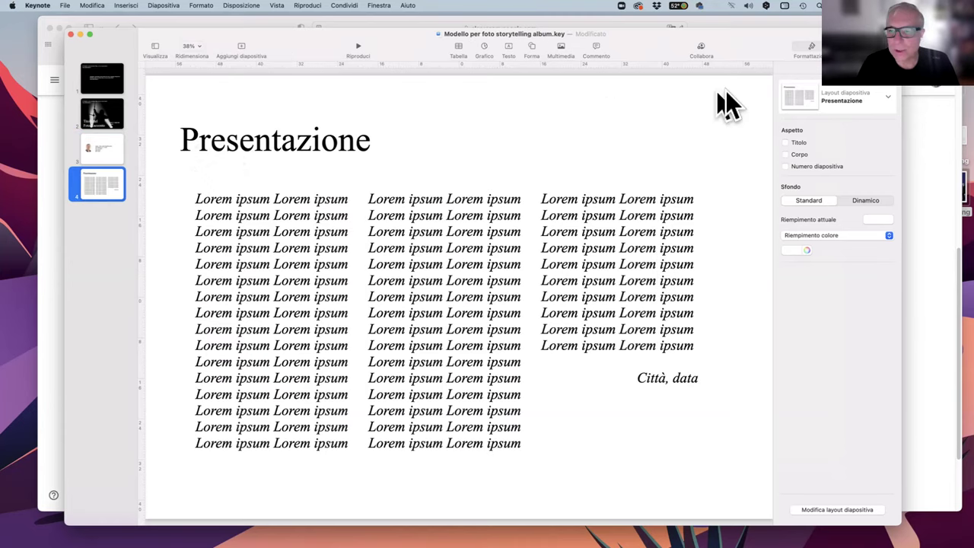
Highlight the three columns of placeholder text on the "Presentazione" slide and reselect the slide
double_click(271, 282)
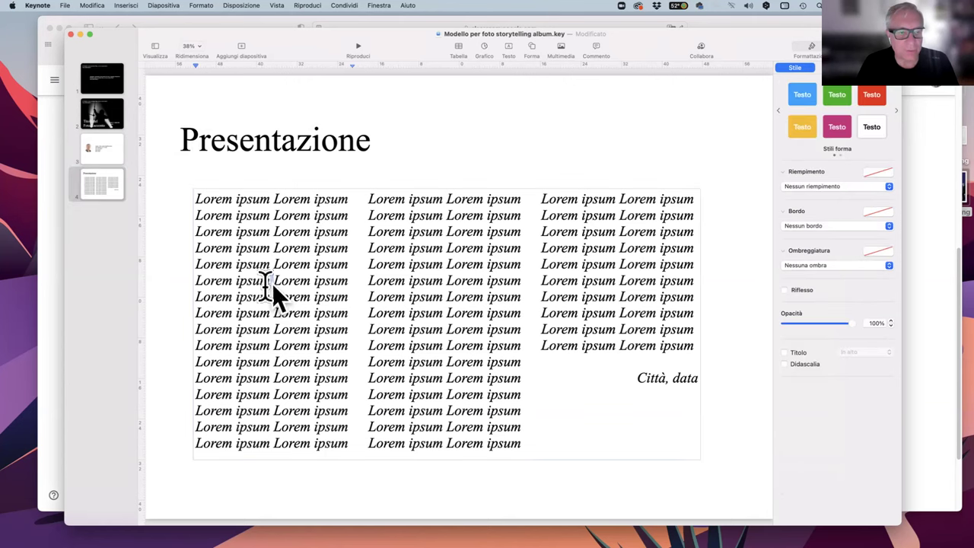
left_click_drag(195, 199, 710, 335)
left_click(700, 136)
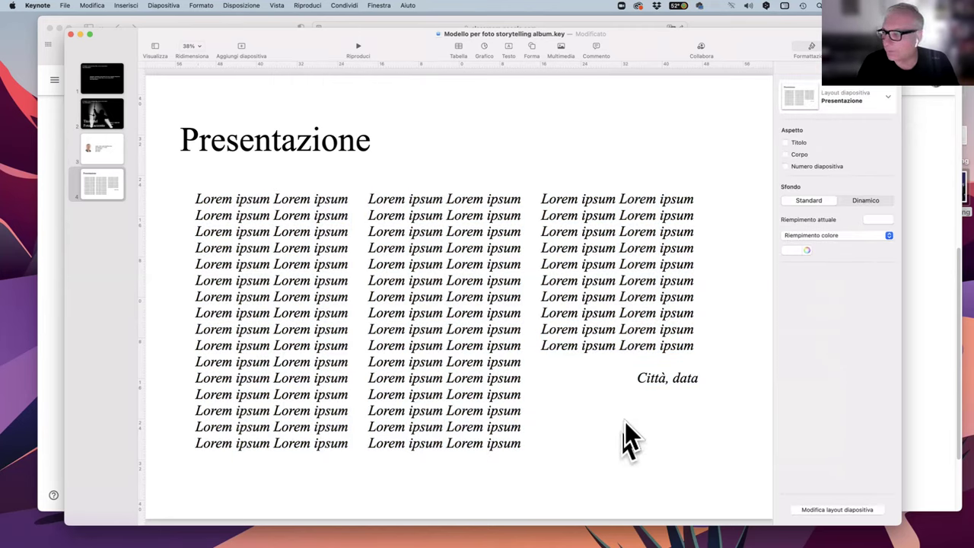
left_click(398, 264)
double_click(196, 199)
left_click_drag(197, 199, 789, 320)
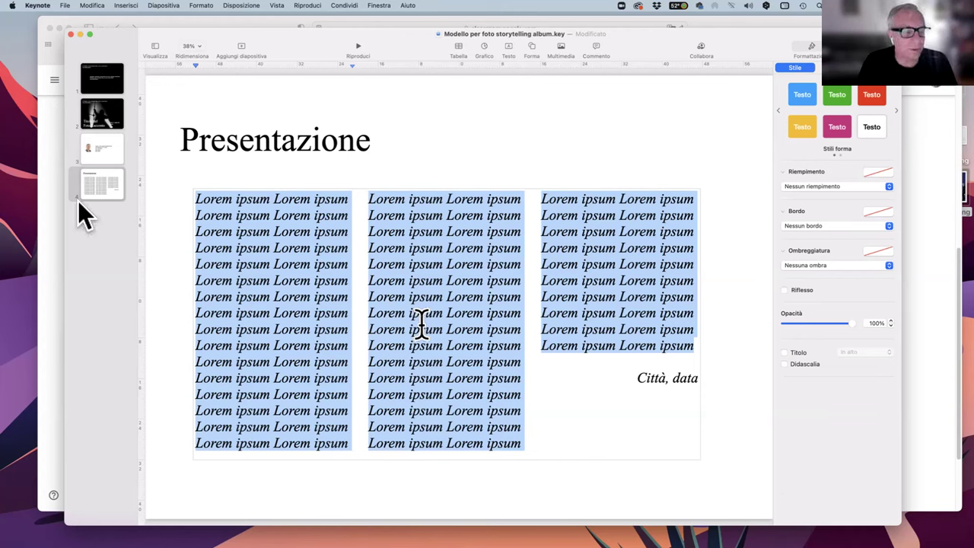
left_click(105, 190)
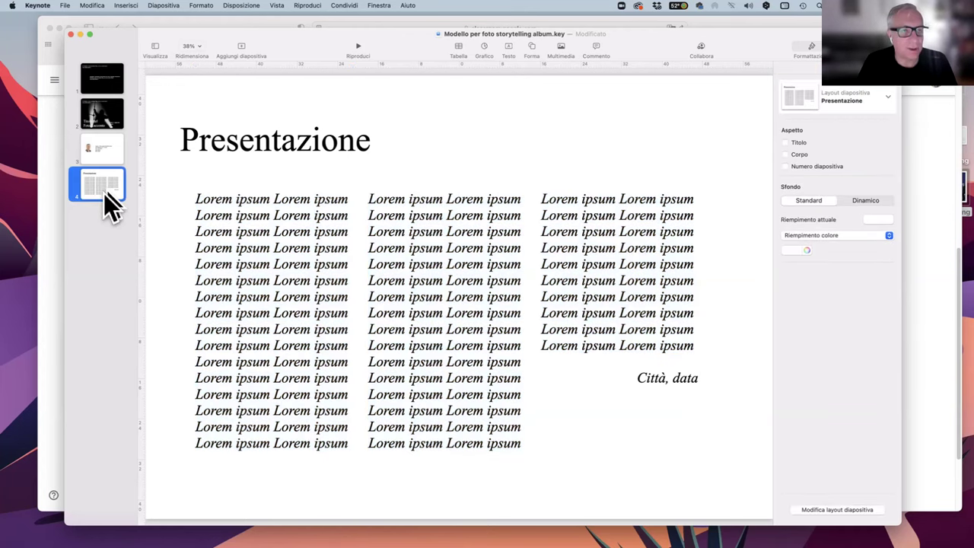
Add a slide with the "Titolo capitolo bianco" layout after slide 4 and hide the formatting sidebar
left_click(242, 47)
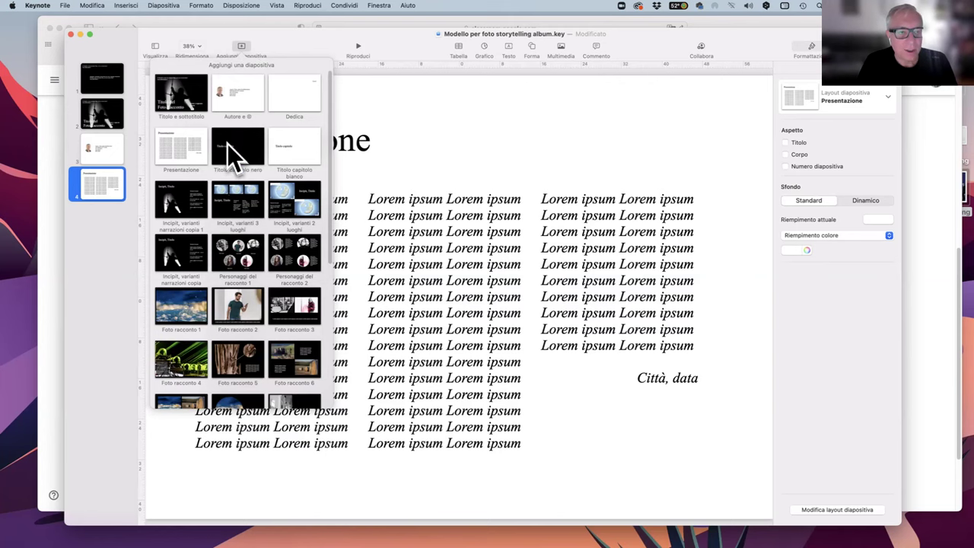
left_click(283, 153)
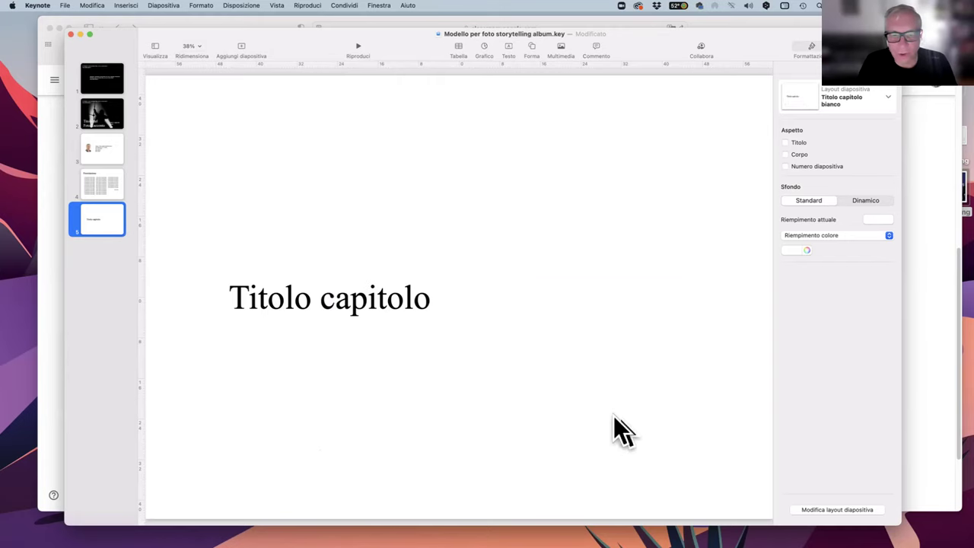
left_click(803, 49)
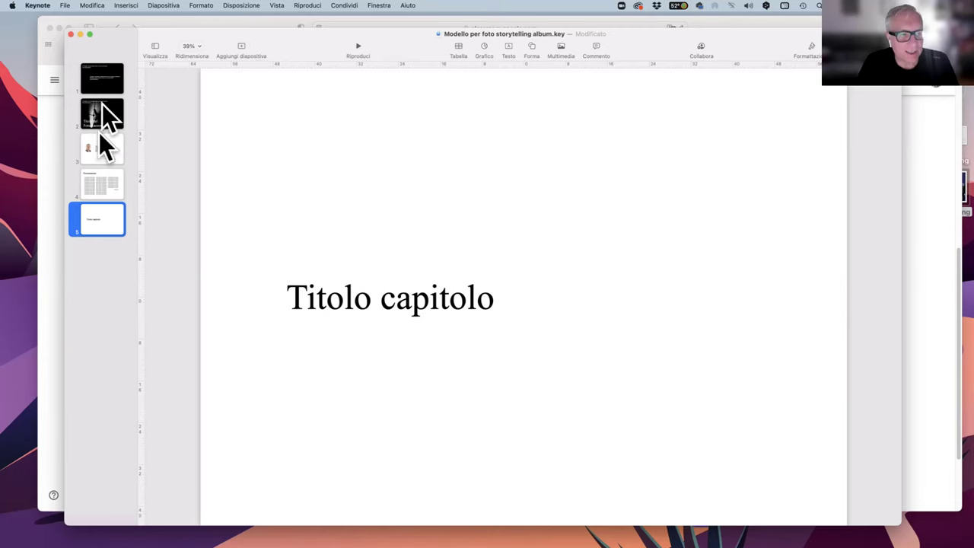
Browse the slide layouts, add a slide with the "Incipit, varianti 3 luoghi" layout and select its map images one by one
left_click(241, 47)
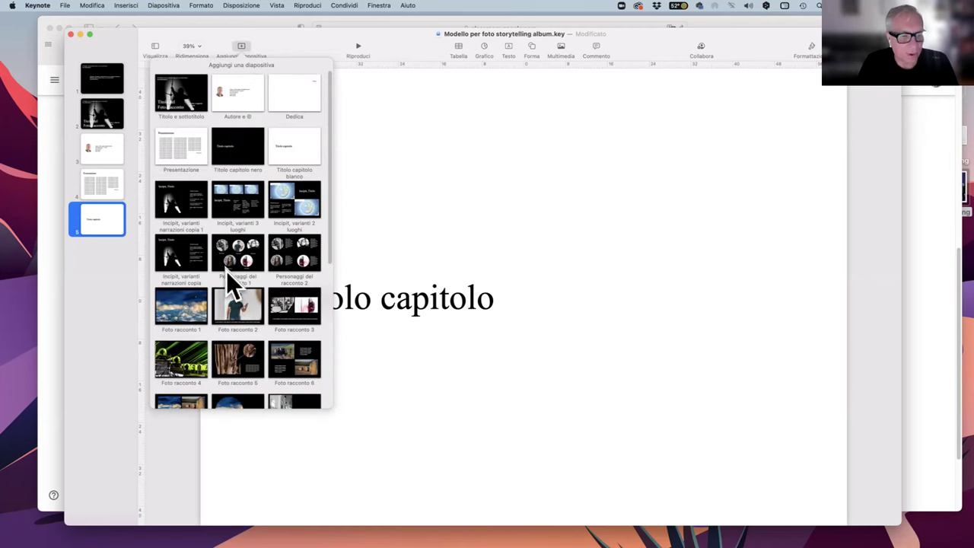
scroll(227, 273, "down", 6)
scroll(233, 282, "up", 6)
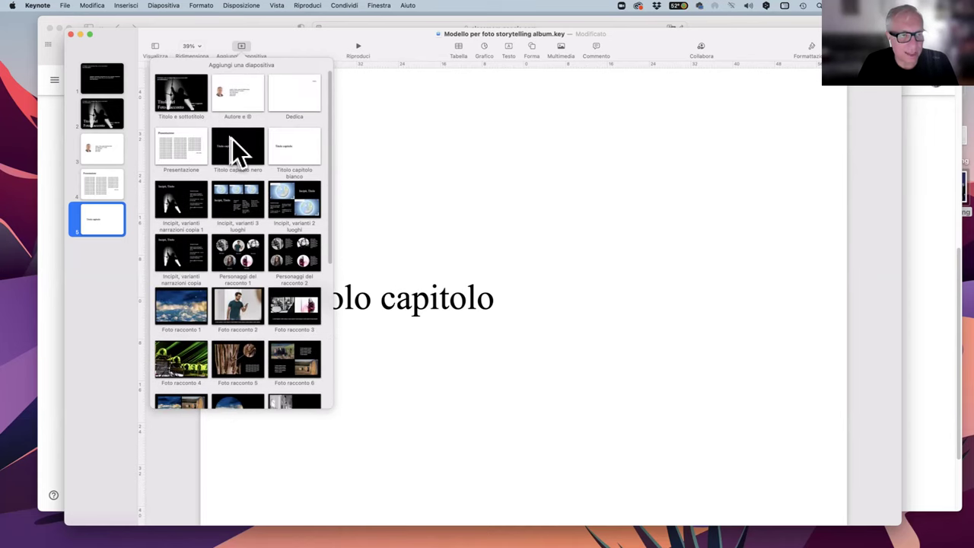
left_click(411, 171)
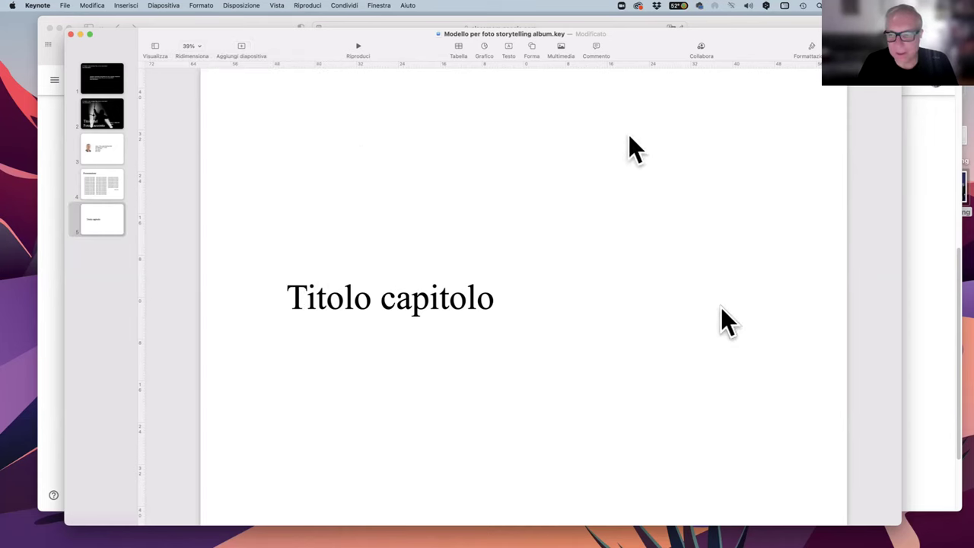
left_click(242, 46)
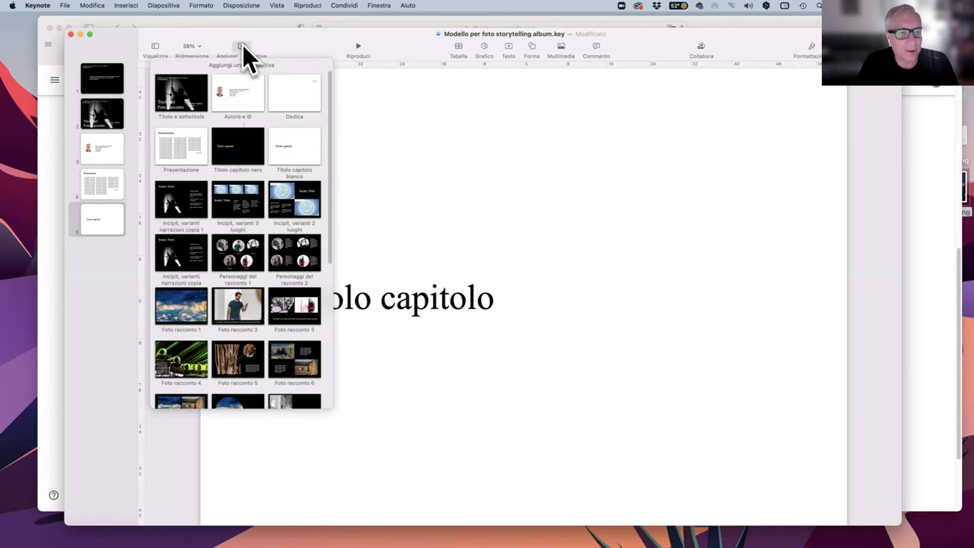
left_click(215, 205)
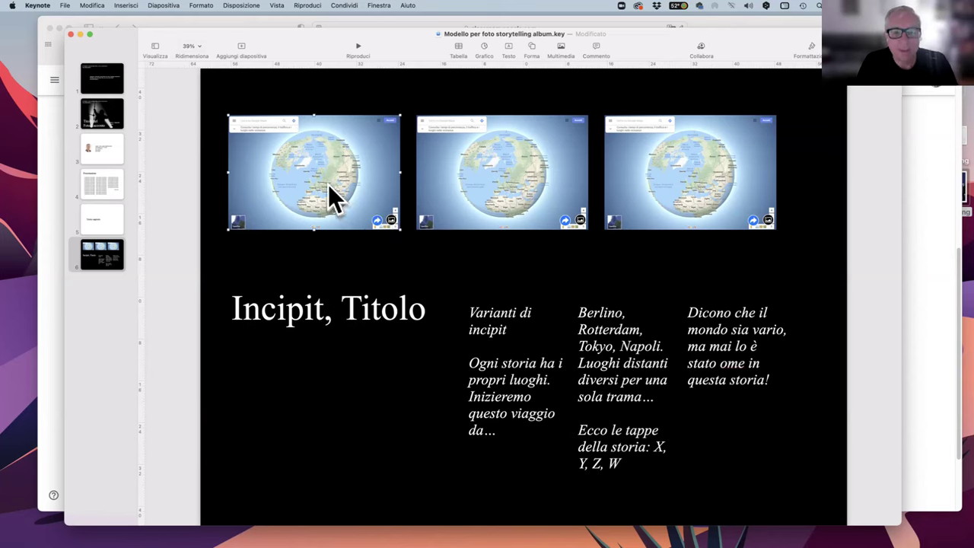
left_click(475, 169)
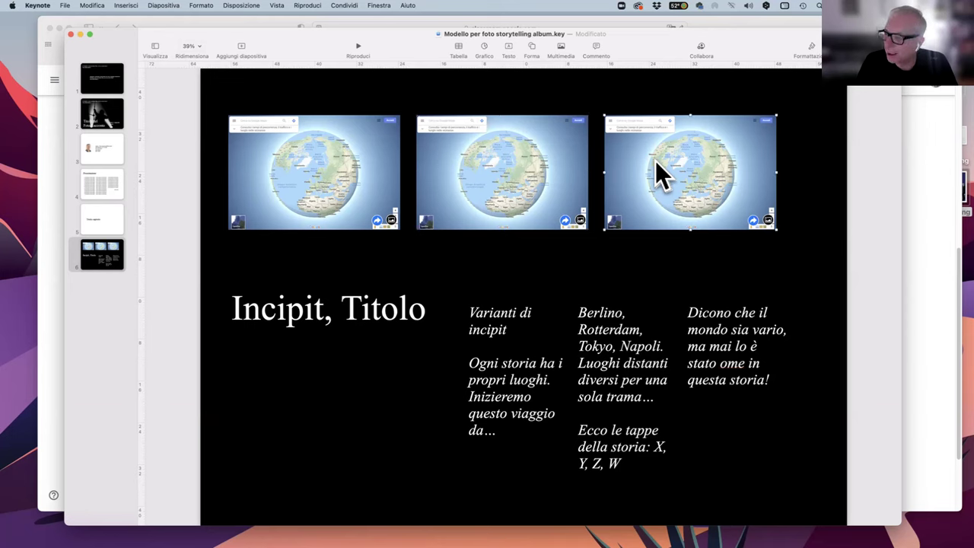
left_click(523, 169)
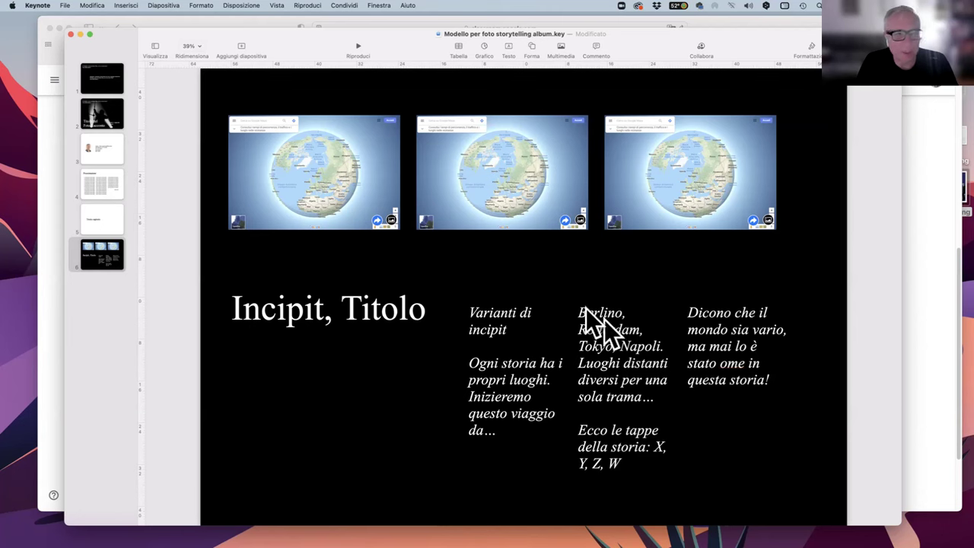
Add slides with the "Incipit, varianti 2 luoghi" and "Incipit, varianti narrazioni copia" layouts after slide 6
left_click(241, 46)
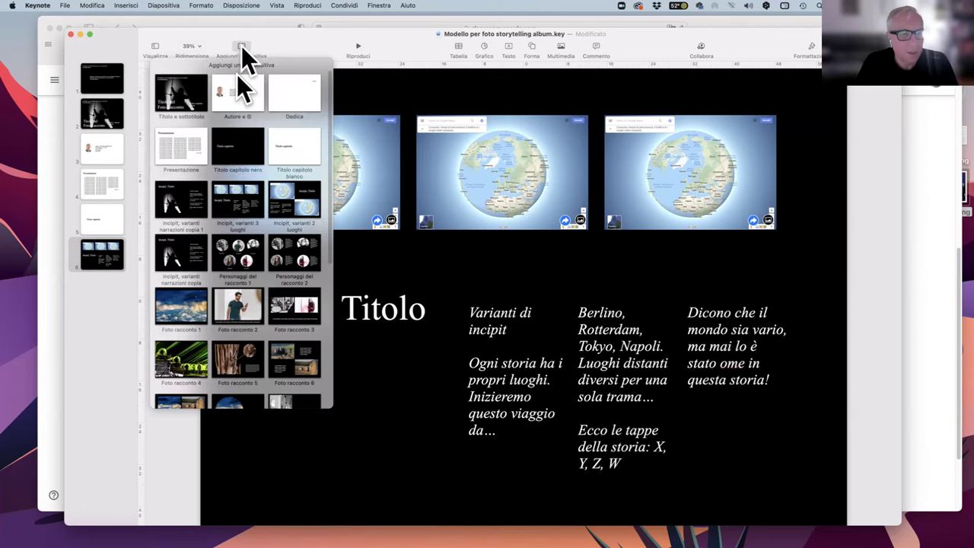
left_click(293, 196)
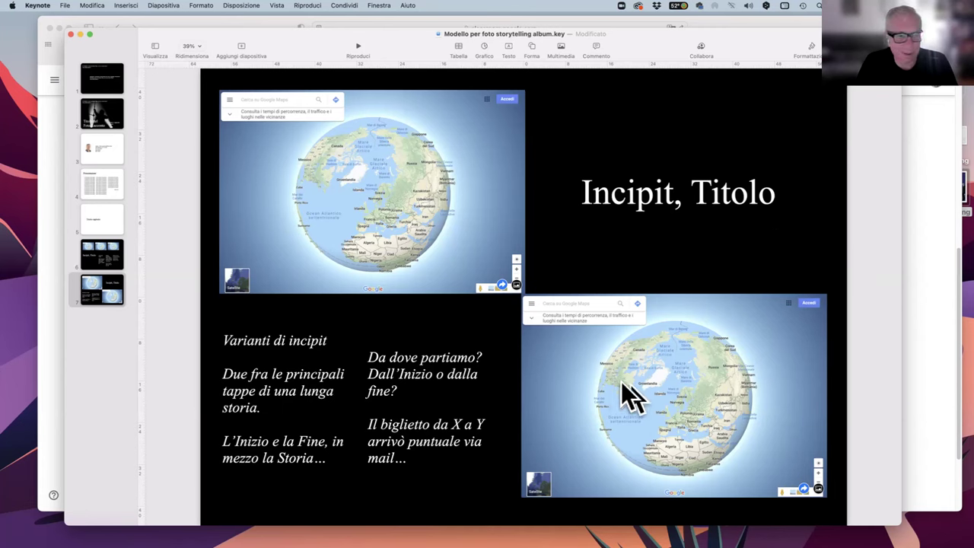
left_click(117, 257)
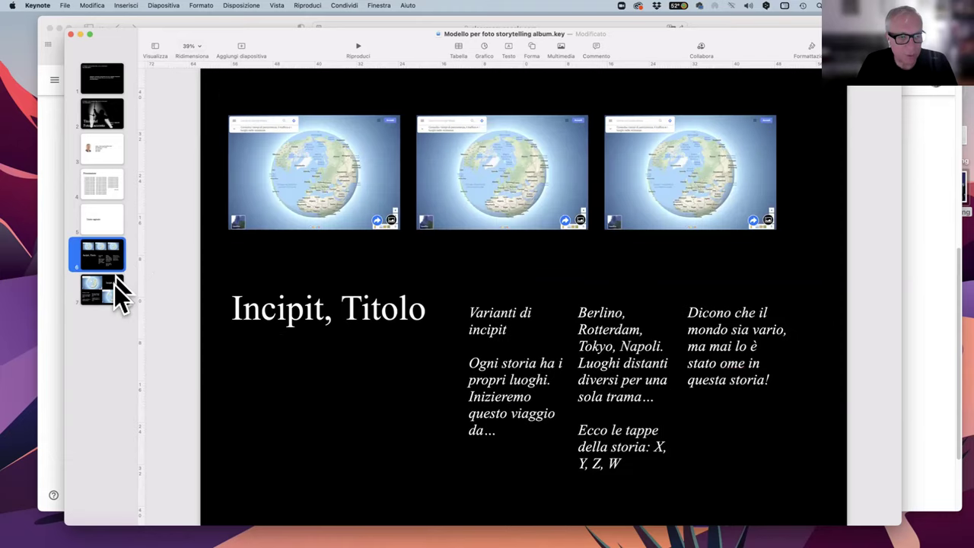
left_click(115, 292)
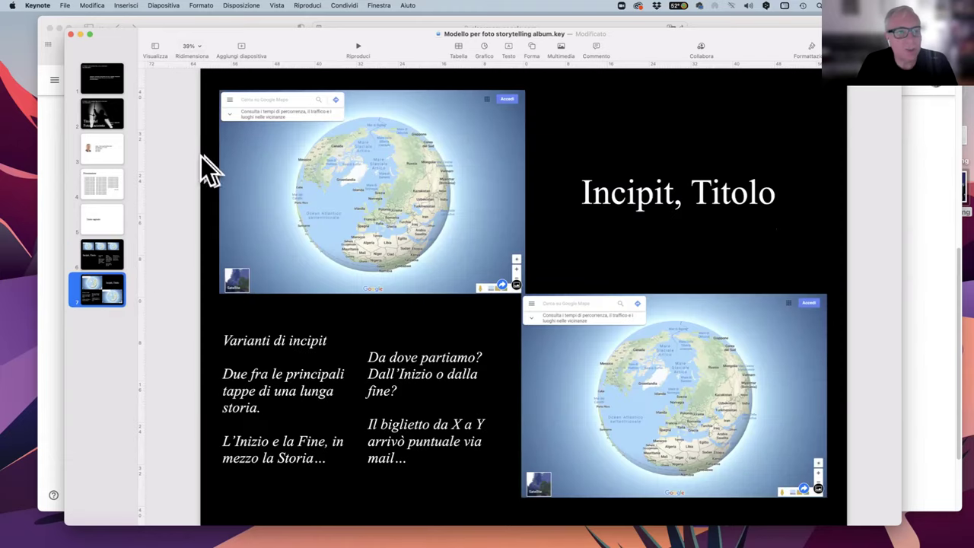
left_click(240, 46)
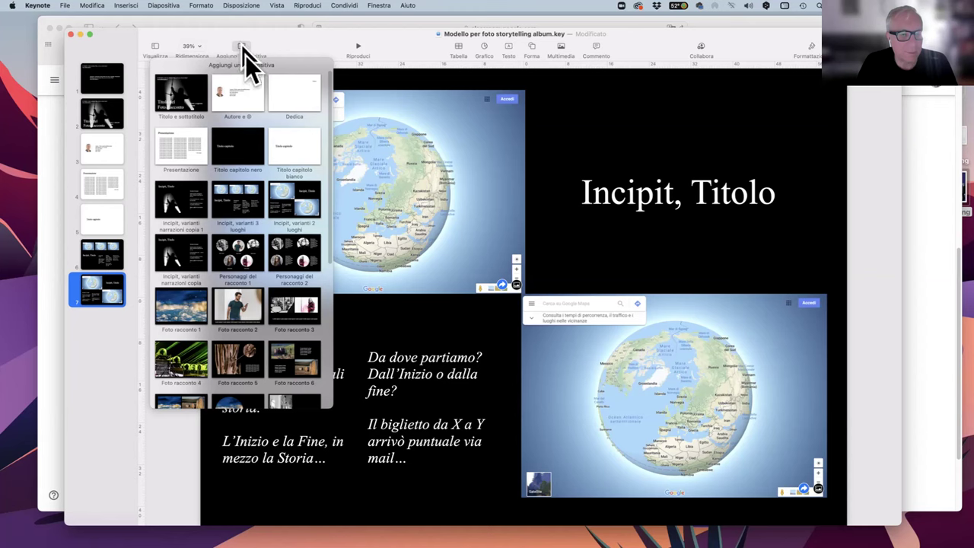
left_click(175, 258)
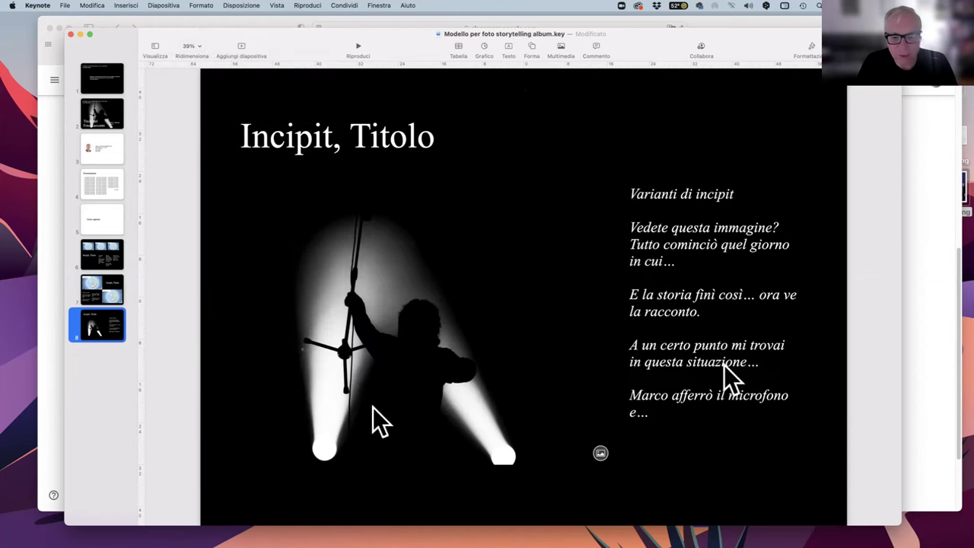
Add two character slides with the "Personaggi del racconto 1" and "Personaggi del racconto 2" layouts
left_click(242, 45)
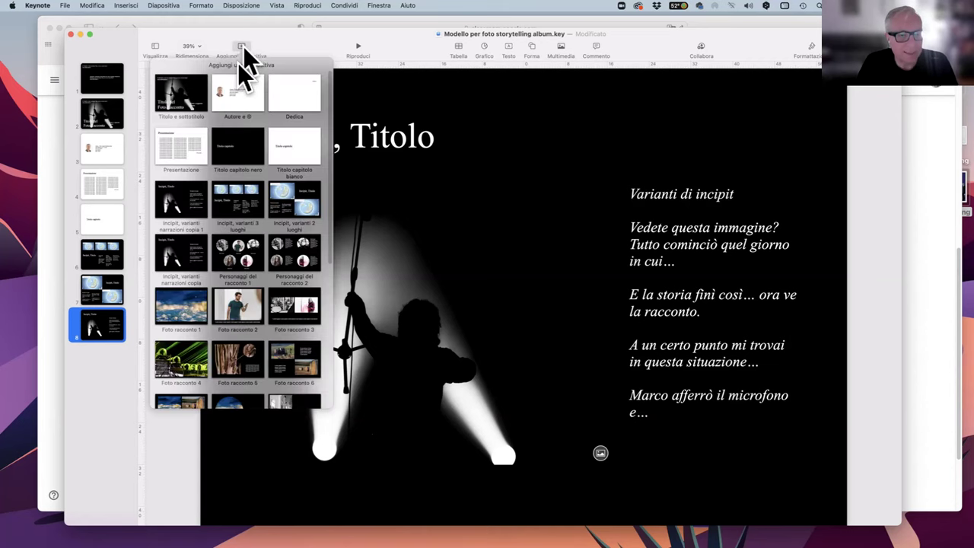
left_click(244, 242)
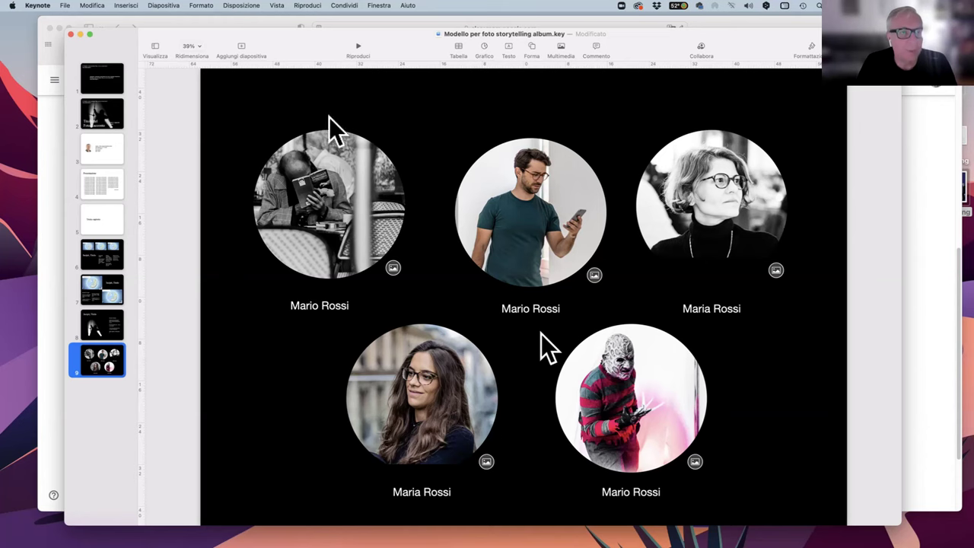
left_click(241, 46)
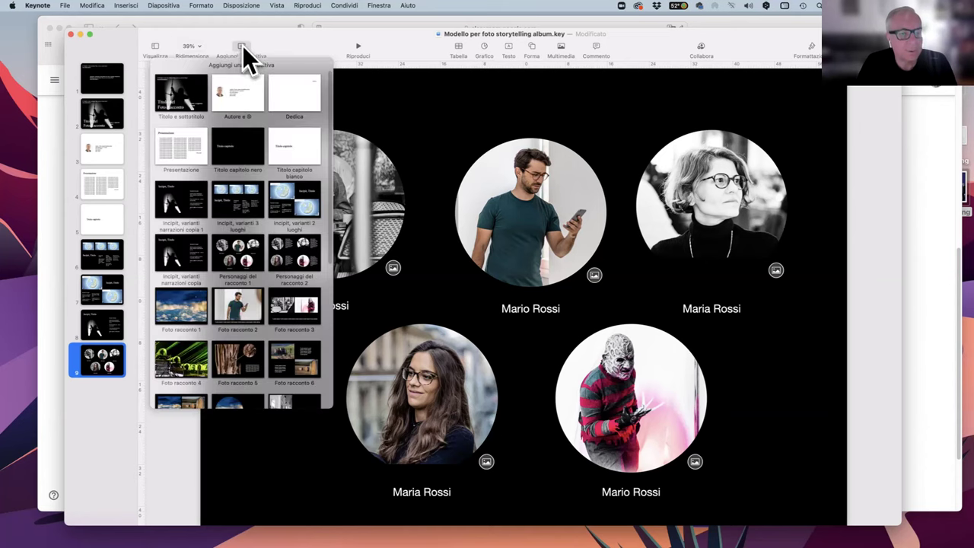
left_click(280, 250)
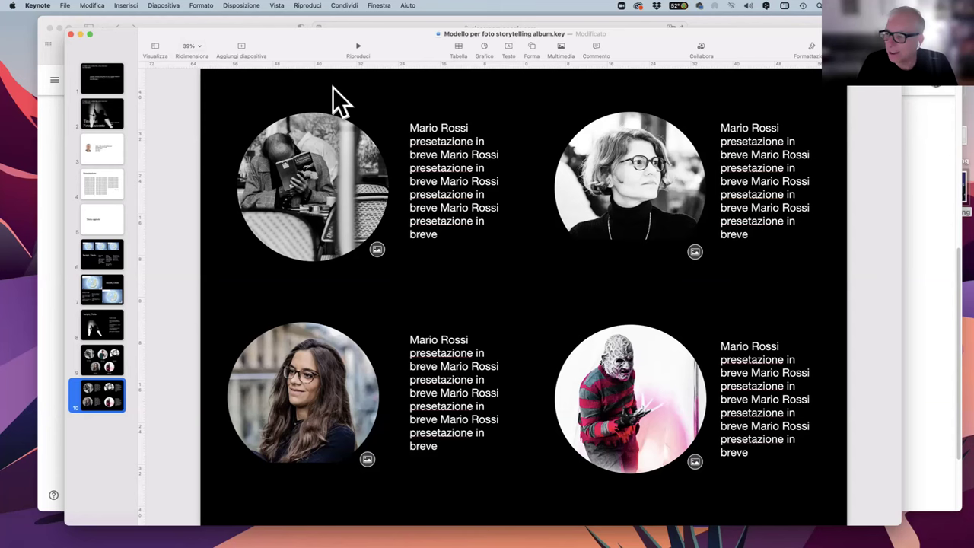
Add photo slides with the "Foto racconto 1" and "Foto racconto 2" layouts after the character slides
left_click(241, 46)
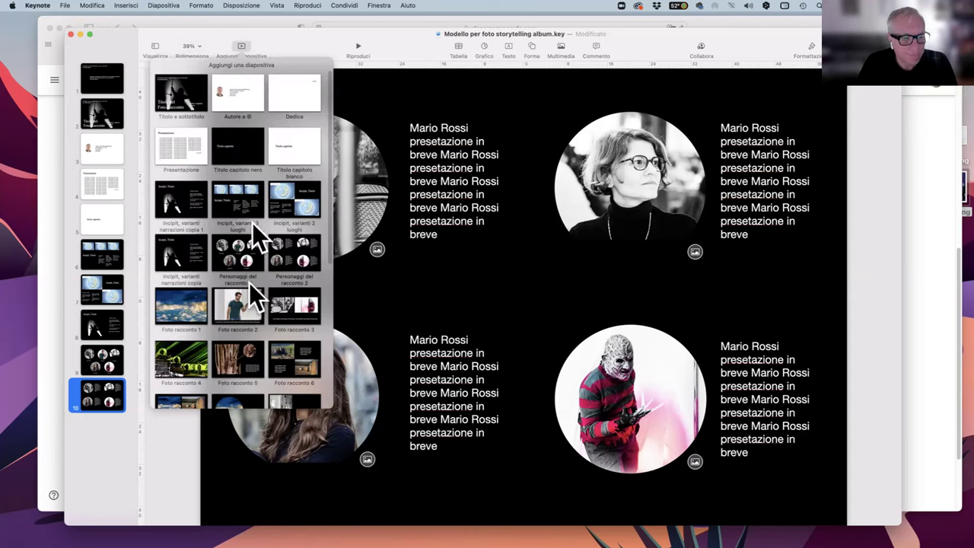
left_click(187, 301)
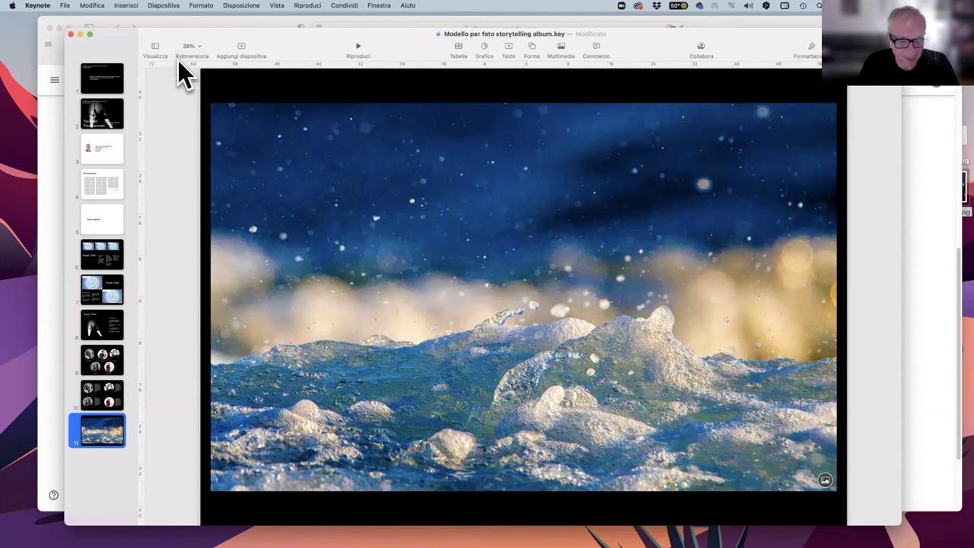
left_click(438, 512)
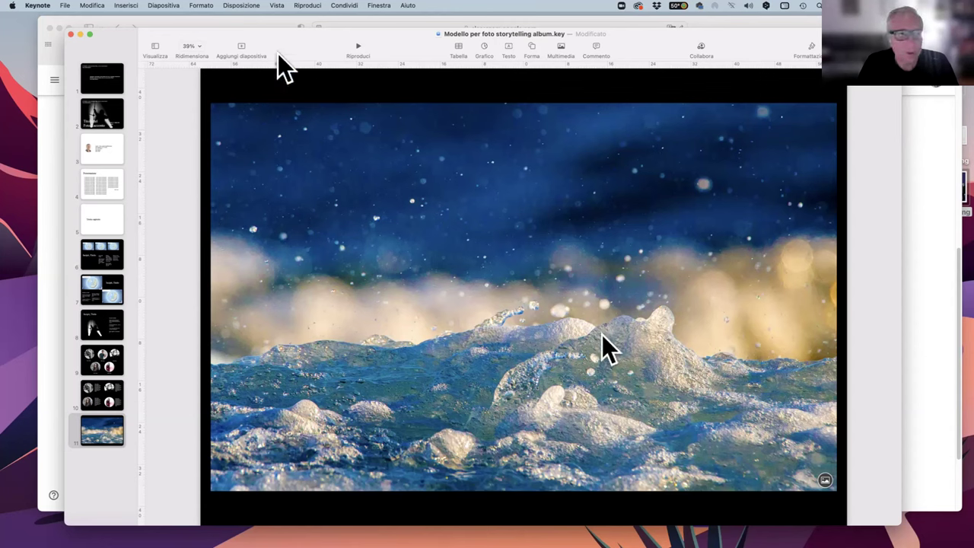
left_click(243, 45)
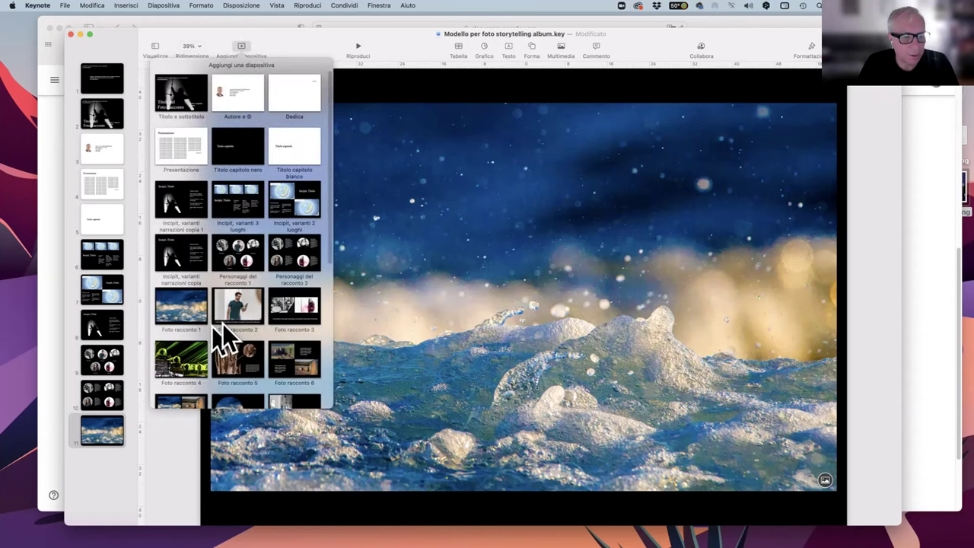
left_click(236, 308)
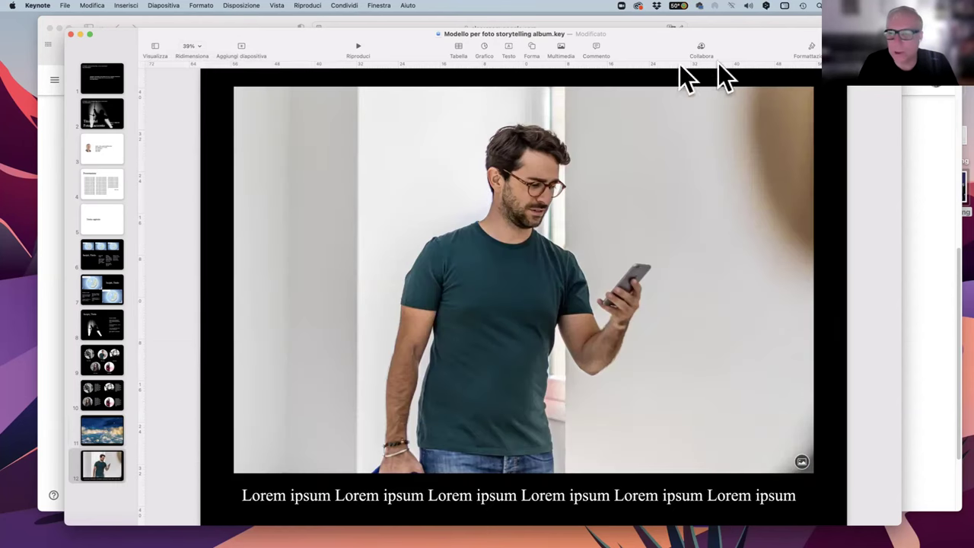
Try shrinking the photo on the "Foto racconto 2" slide to about 78 × 52 cm and extending the caption box up to it
left_click(573, 506)
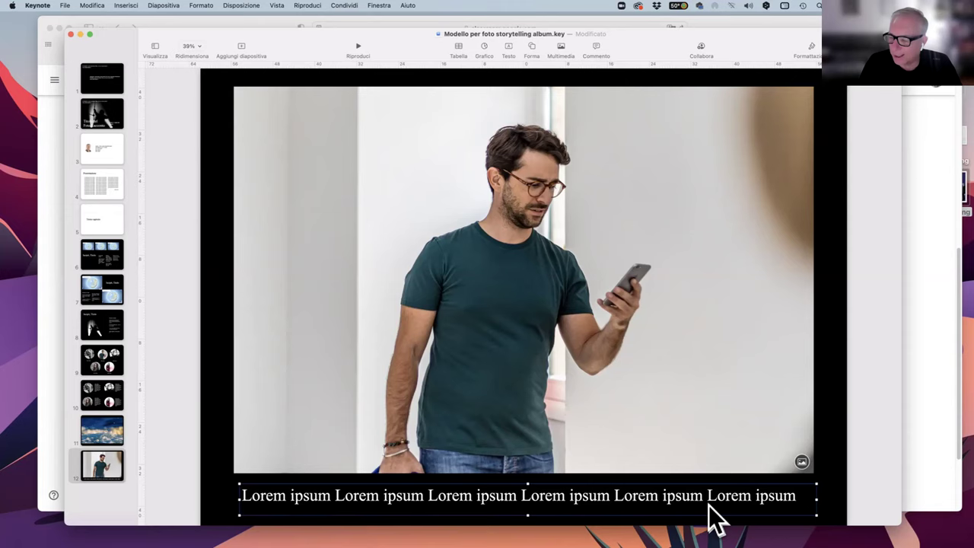
left_click(721, 431)
left_click_drag(813, 471, 649, 352)
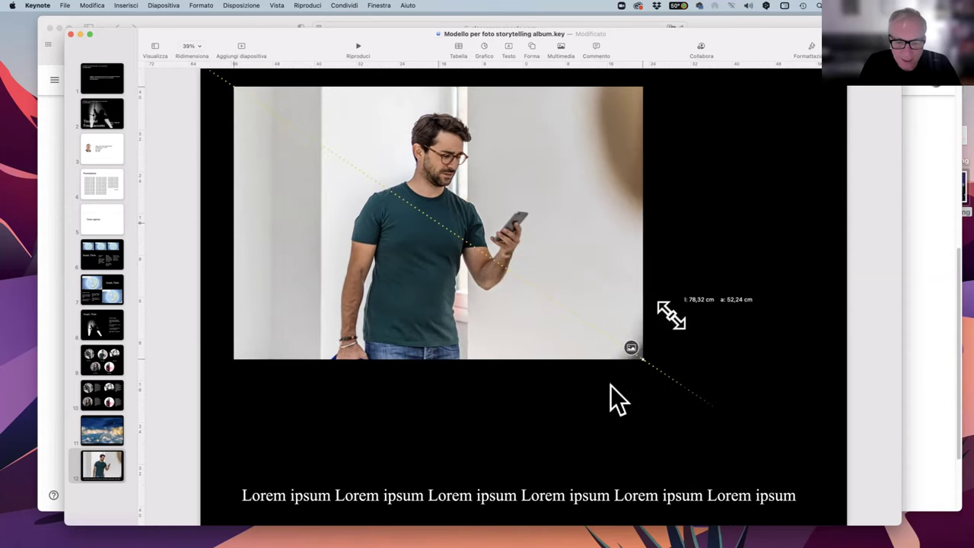
left_click(556, 491)
left_click_drag(526, 483, 527, 371)
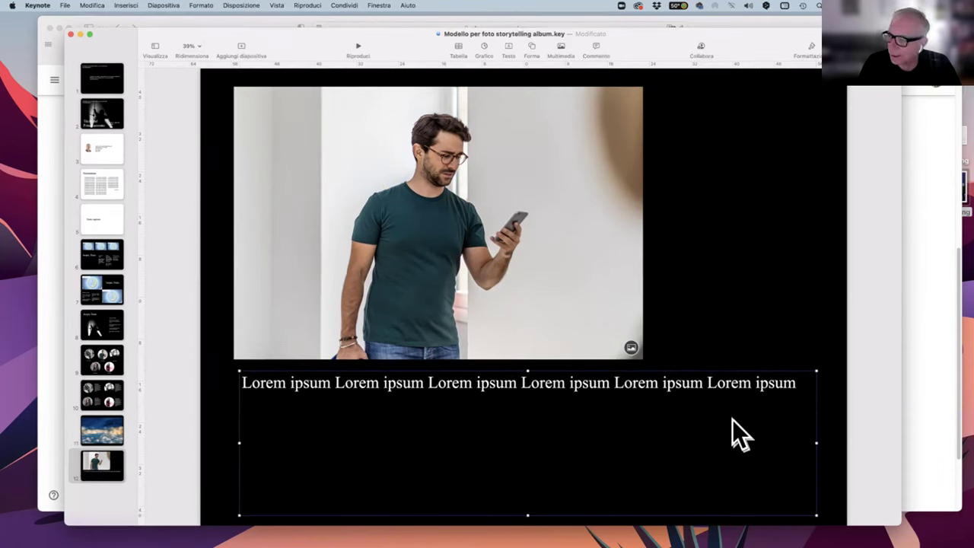
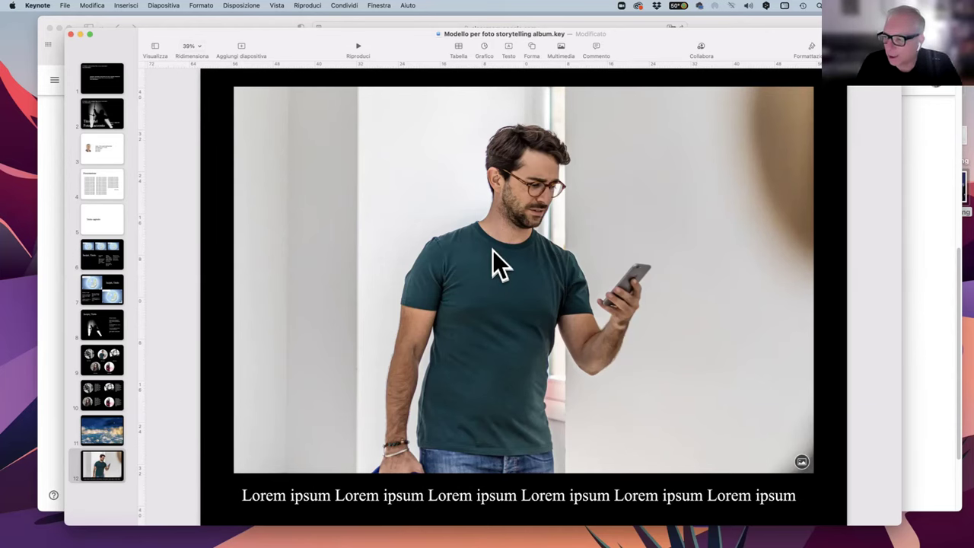
Point out the caption box on the "Foto racconto 2" slide and add a slide with the "Foto racconto 3" layout
left_click(273, 510)
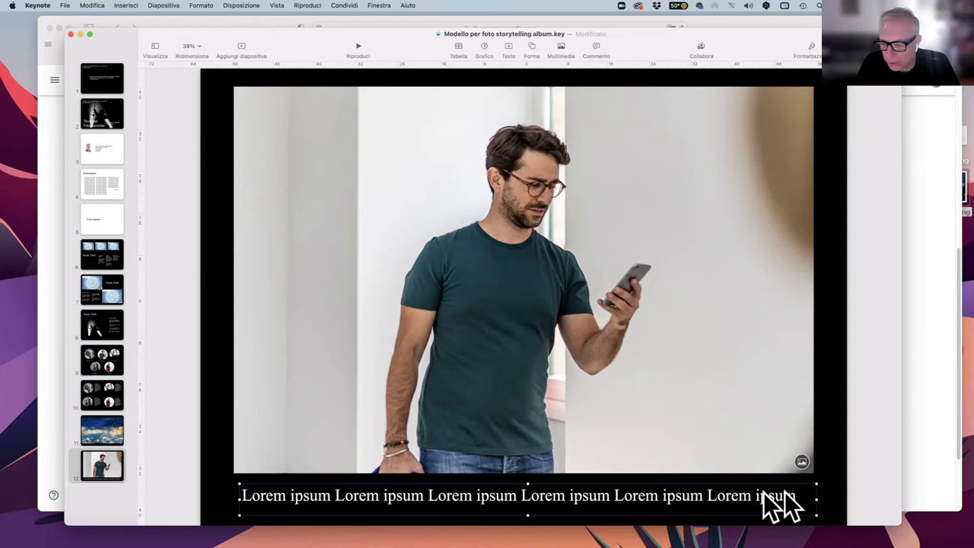
left_click(830, 450)
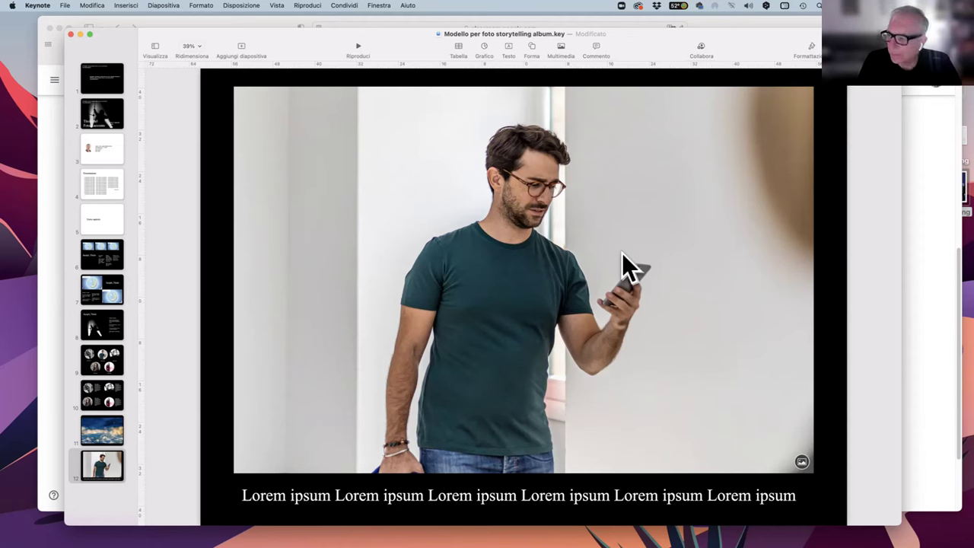
left_click(243, 46)
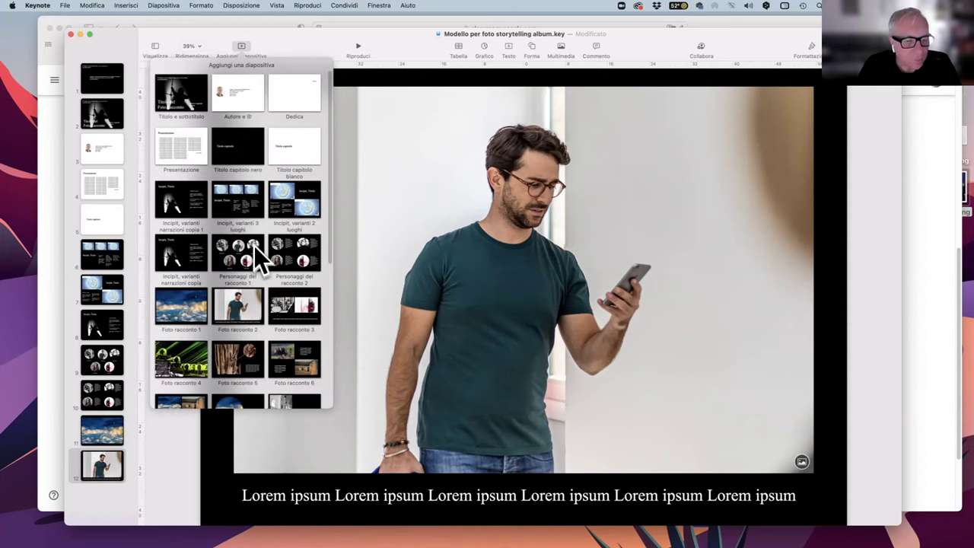
left_click(285, 302)
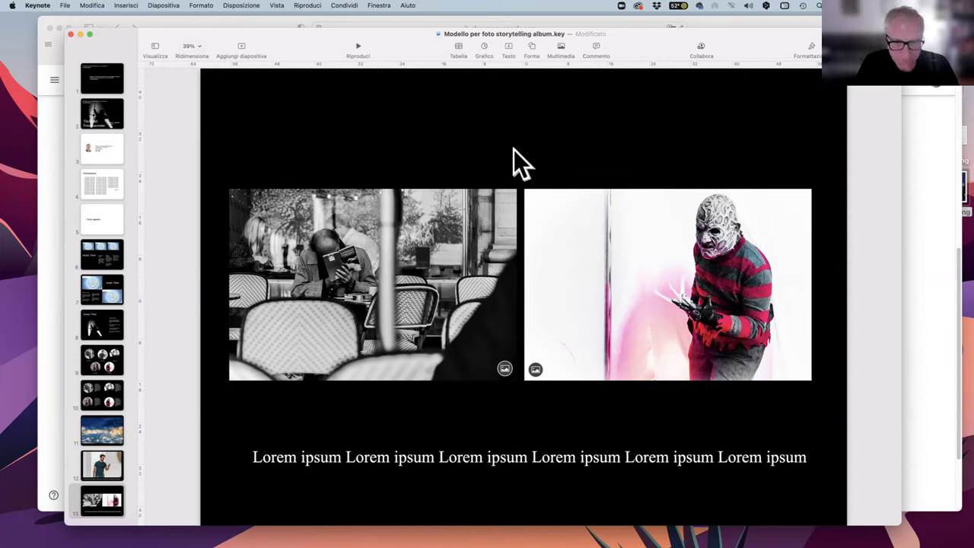
Try the "Foto racconto 3" slide without its right photo, opening the left photo's mask controls, and undo the deletion
left_click(585, 250)
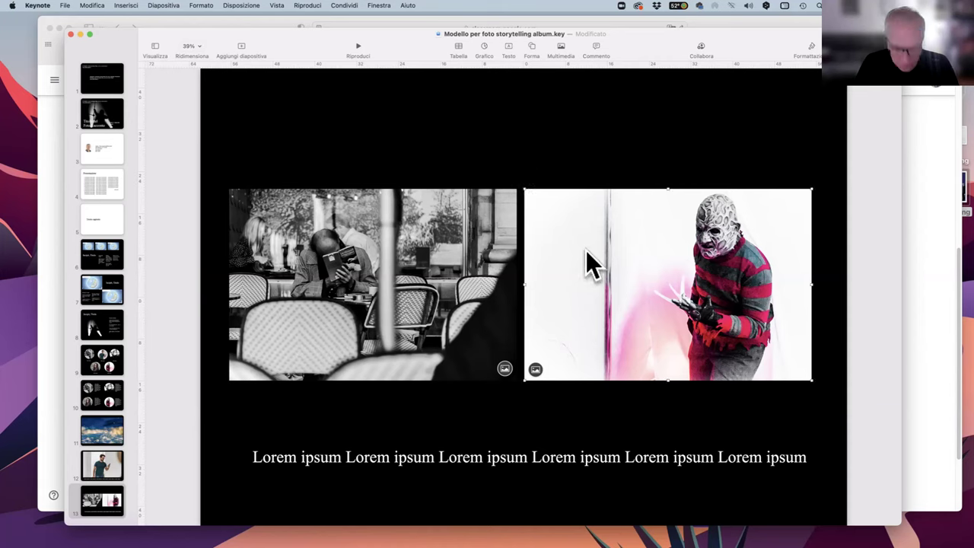
key("BackSpace")
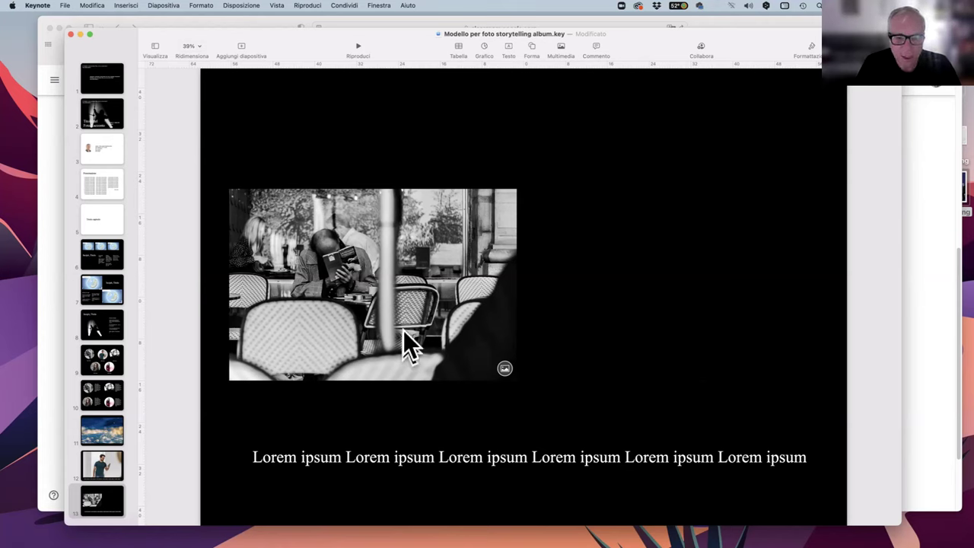
double_click(347, 270)
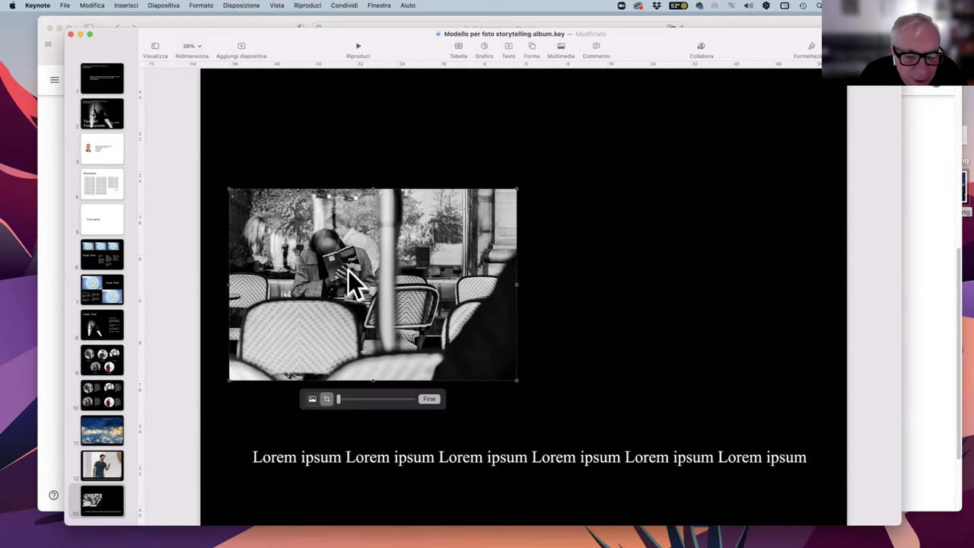
mouse_move(339, 398)
left_mouse_down()
mouse_move(401, 401)
mouse_move(334, 403)
left_mouse_up()
left_click(398, 158)
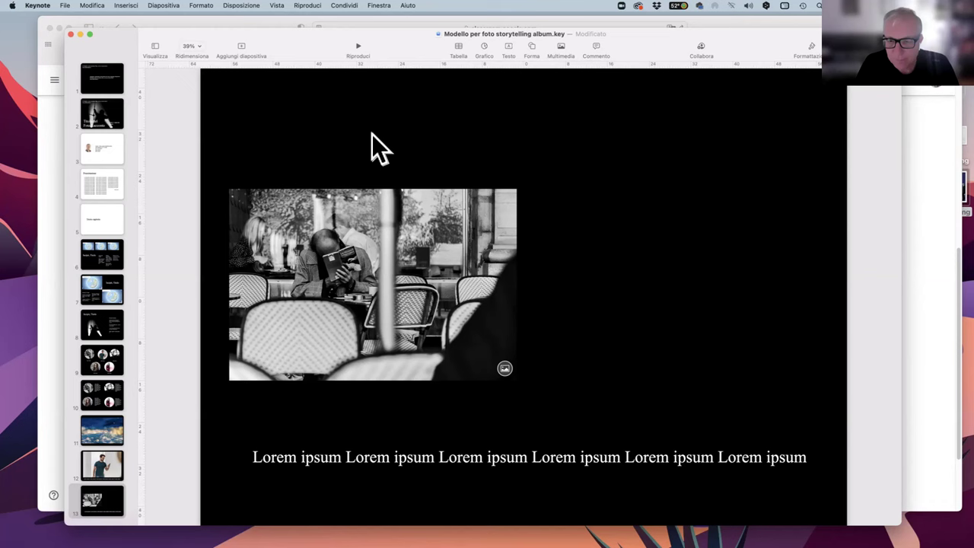
key("super+z")
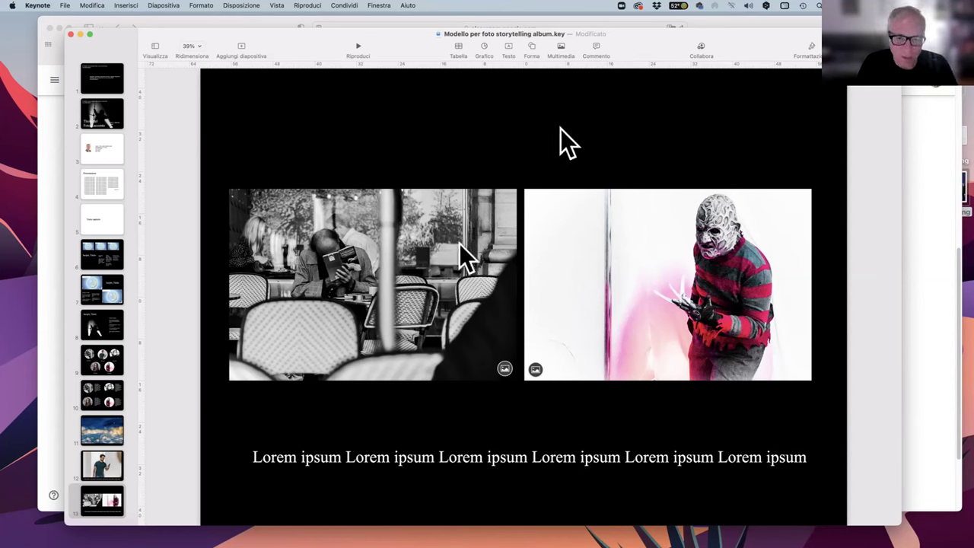
Delete the left photo on the "Foto racconto 3" slide and restore it
left_click(417, 296)
key("Delete")
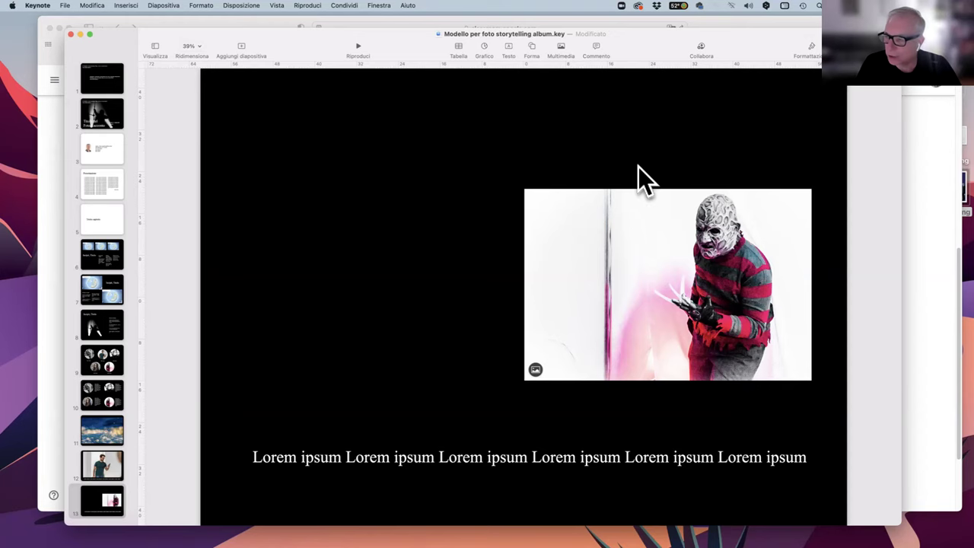
key("super+c")
key("super+v")
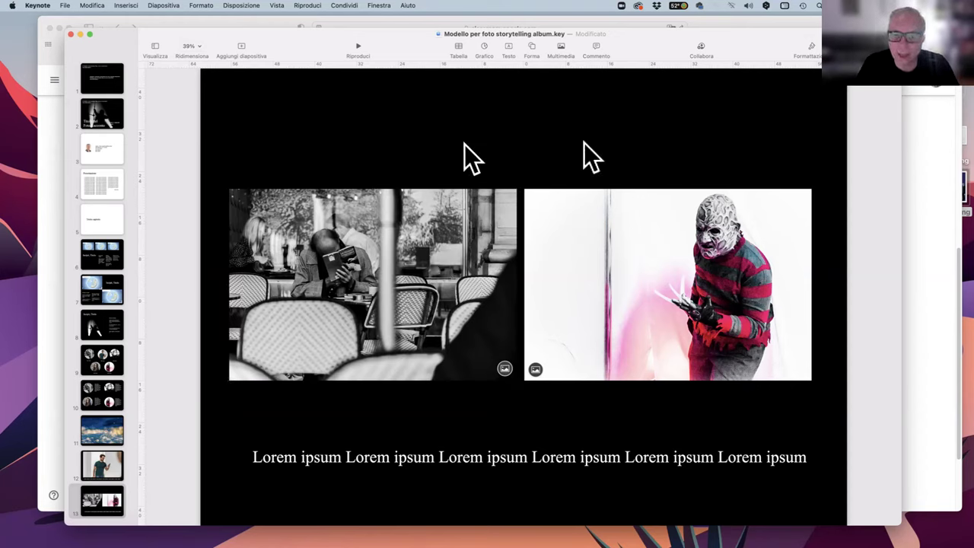